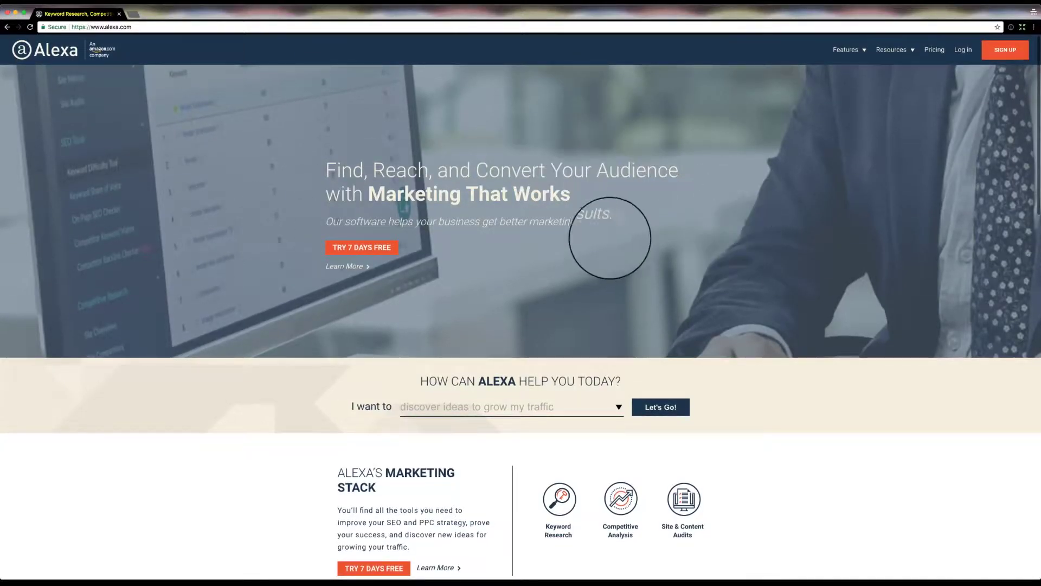
Open the Alexa Browser Extension page from the footer's Competitive Analysis Tools links
{"action": "scroll", "coordinate": [740, 254], "scroll_direction": "down", "scroll_amount": 1}
{"action": "scroll", "coordinate": [739, 254], "scroll_direction": "down", "scroll_amount": 15}
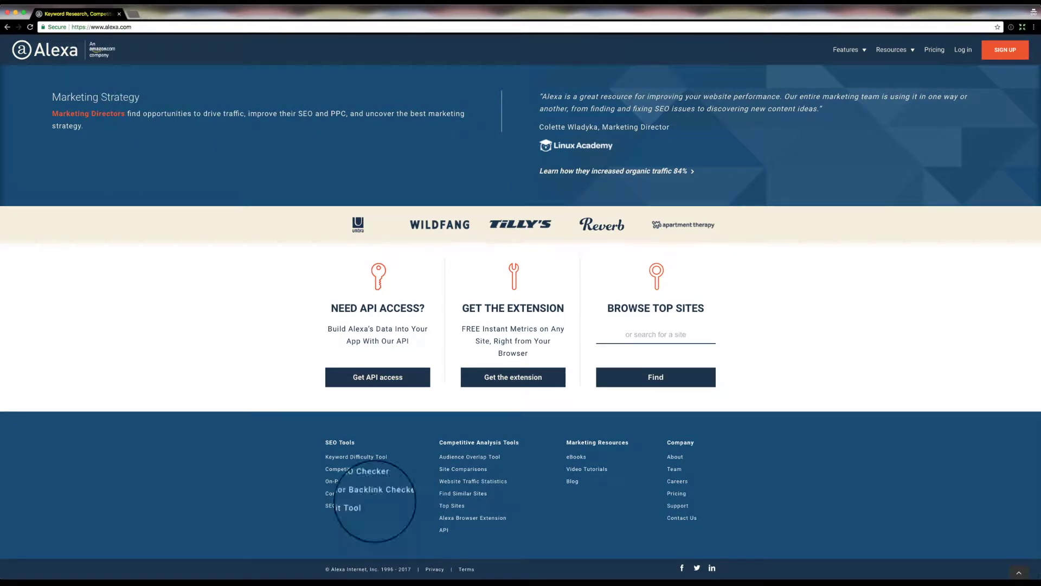
{"action": "left_click", "coordinate": [494, 518]}
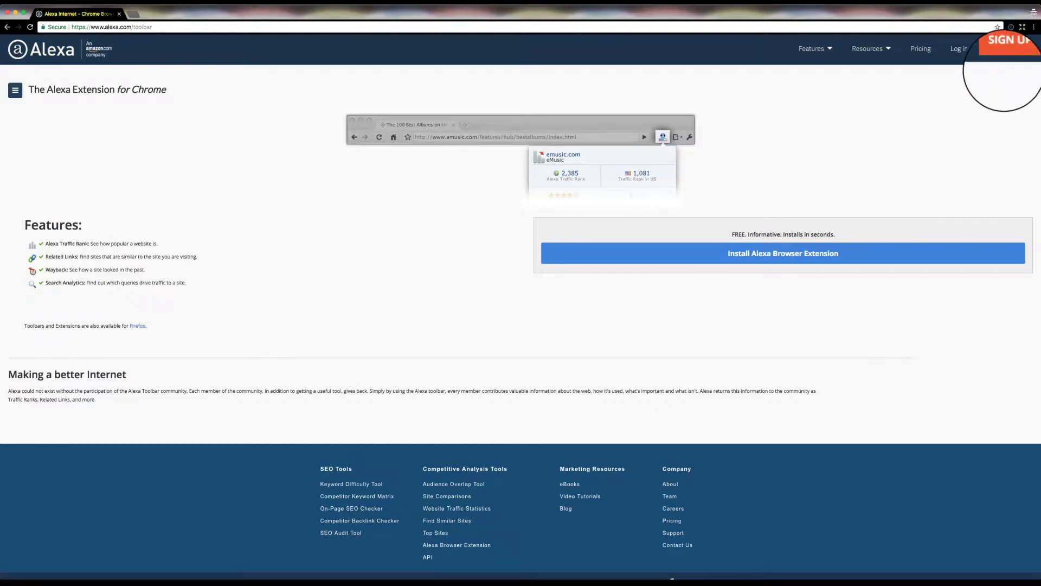
Go to Alexa's Plans and Pricing page and scroll through the Advanced and Essentials columns
{"action": "left_click", "coordinate": [1008, 50]}
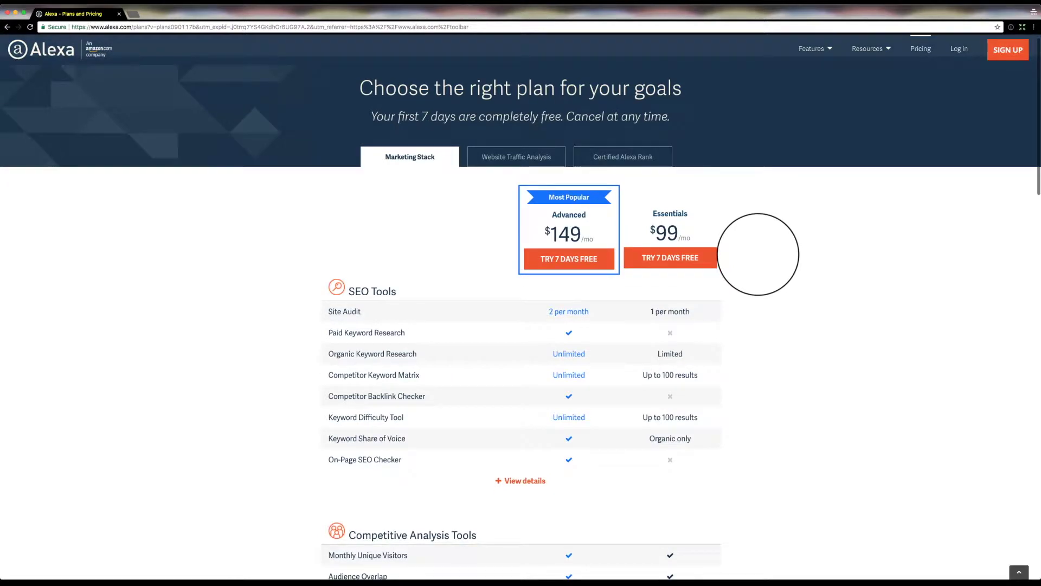
{"action": "scroll", "coordinate": [757, 251], "scroll_direction": "down", "scroll_amount": 1}
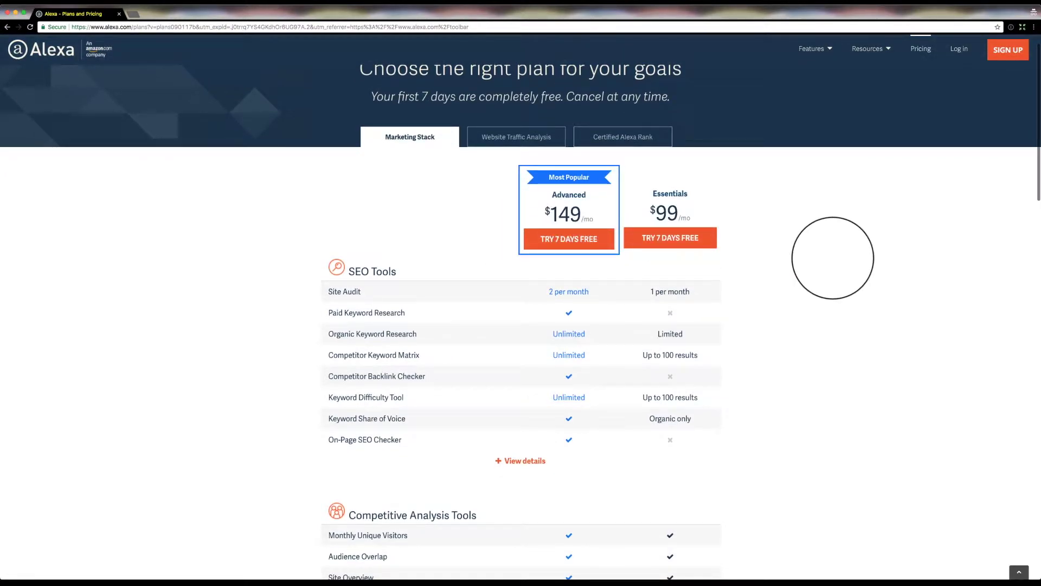
{"action": "scroll", "coordinate": [829, 257], "scroll_direction": "down", "scroll_amount": 2}
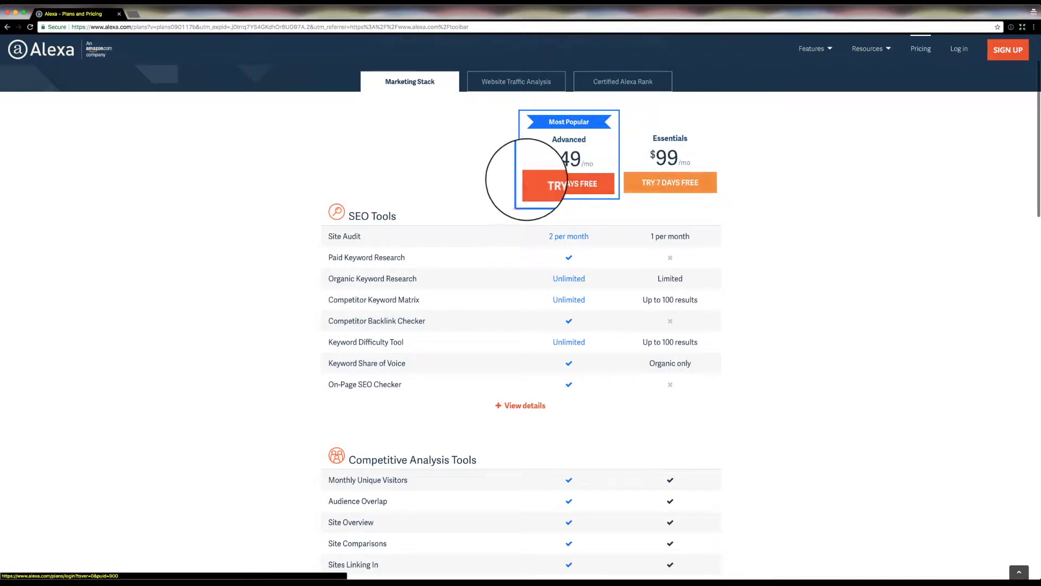
{"action": "scroll", "coordinate": [755, 255], "scroll_direction": "down", "scroll_amount": 1}
{"action": "scroll", "coordinate": [760, 245], "scroll_direction": "down", "scroll_amount": 4}
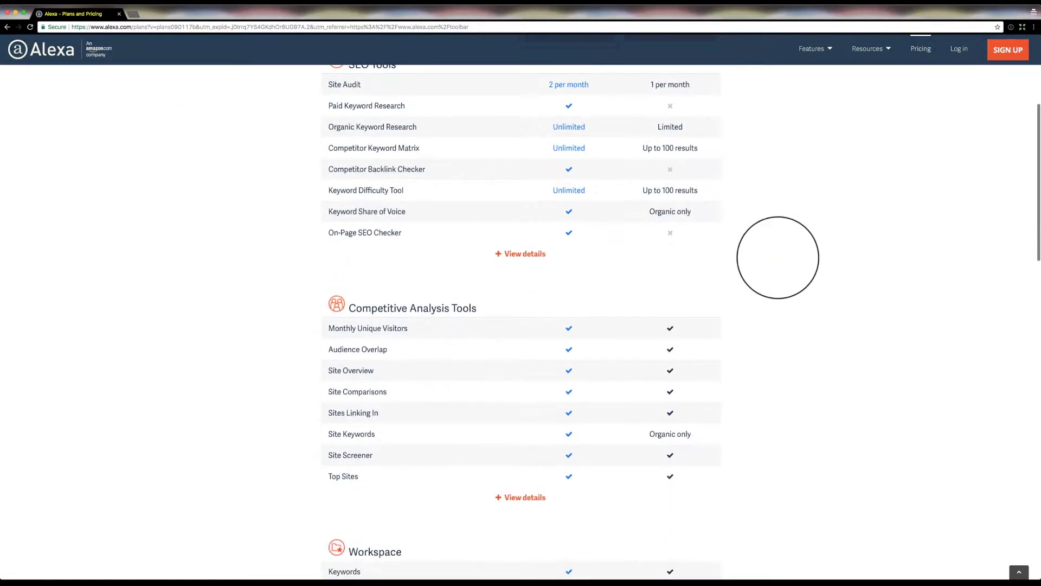
{"action": "scroll", "coordinate": [678, 293], "scroll_direction": "up", "scroll_amount": 1}
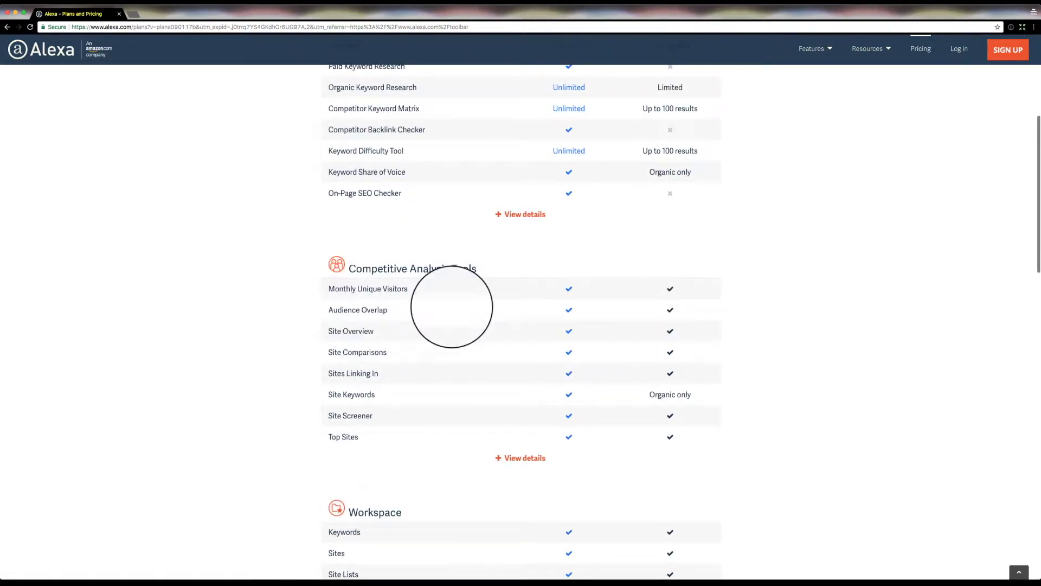
Highlight the Monthly Unique Visitors feature row to compare it across the plans
{"action": "triple_click", "coordinate": [337, 288]}
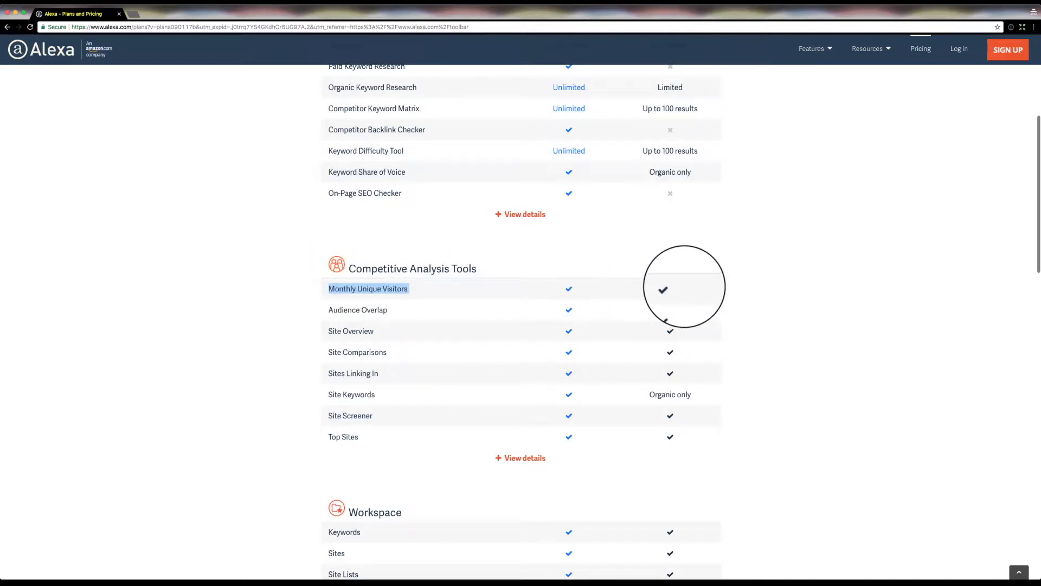
{"action": "left_click", "coordinate": [701, 262]}
{"action": "scroll", "coordinate": [702, 262], "scroll_direction": "up", "scroll_amount": 3}
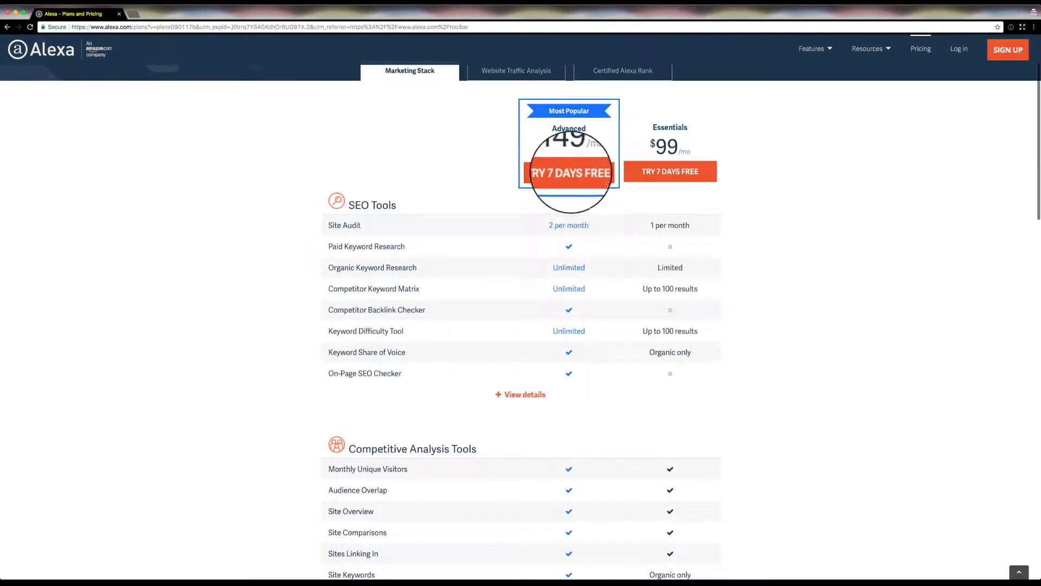
{"action": "scroll", "coordinate": [739, 308], "scroll_direction": "down", "scroll_amount": 8}
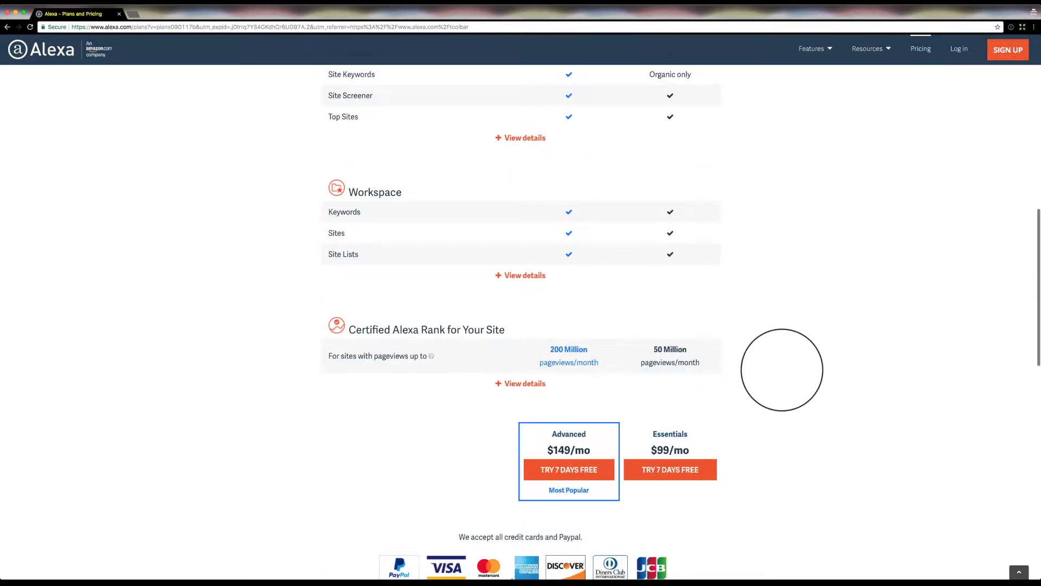
{"action": "scroll", "coordinate": [783, 368], "scroll_direction": "up", "scroll_amount": 12}
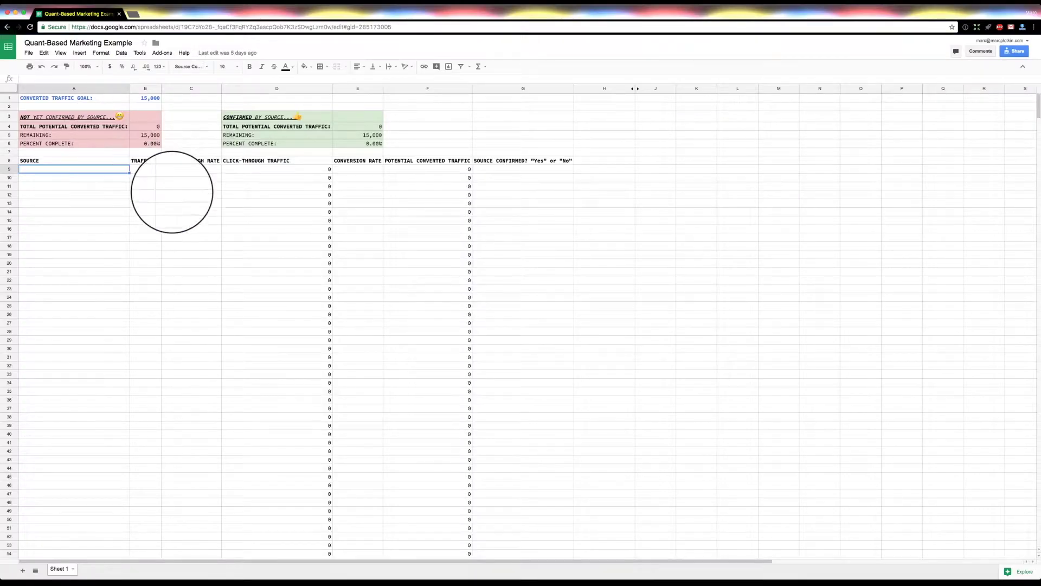
Switch to the Quant-Based Marketing sheet, check the File menu without choosing anything, and select the first SOURCE cells A9–A10
{"action": "left_click", "coordinate": [231, 239]}
{"action": "left_click", "coordinate": [98, 170]}
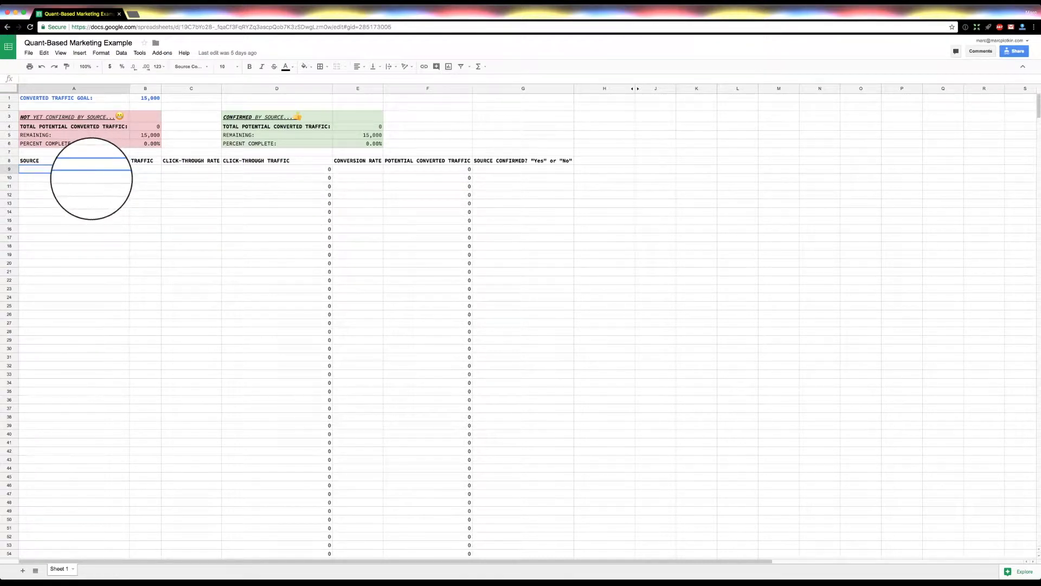
{"action": "left_click", "coordinate": [30, 52]}
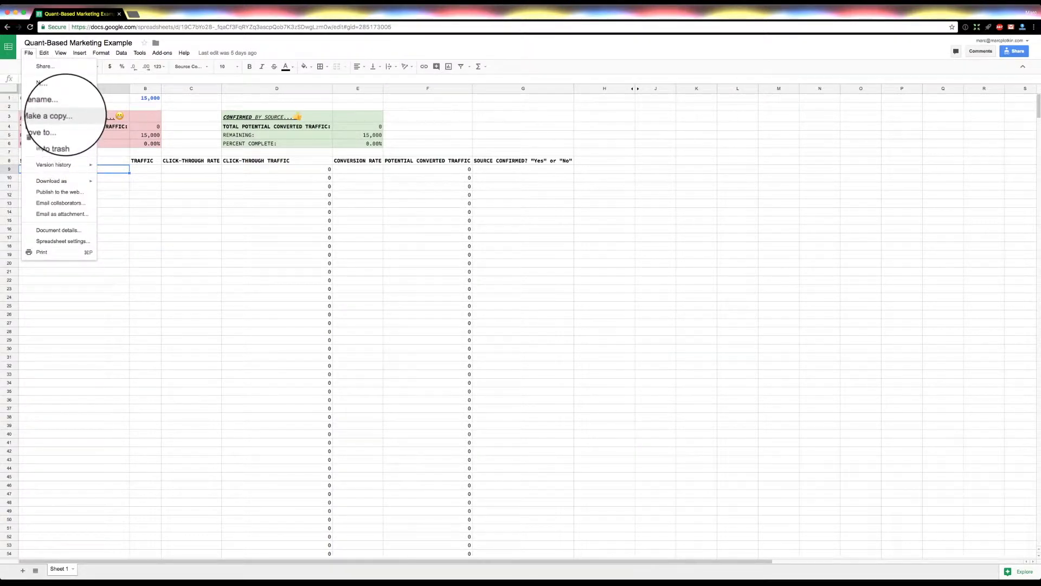
{"action": "left_click", "coordinate": [174, 190]}
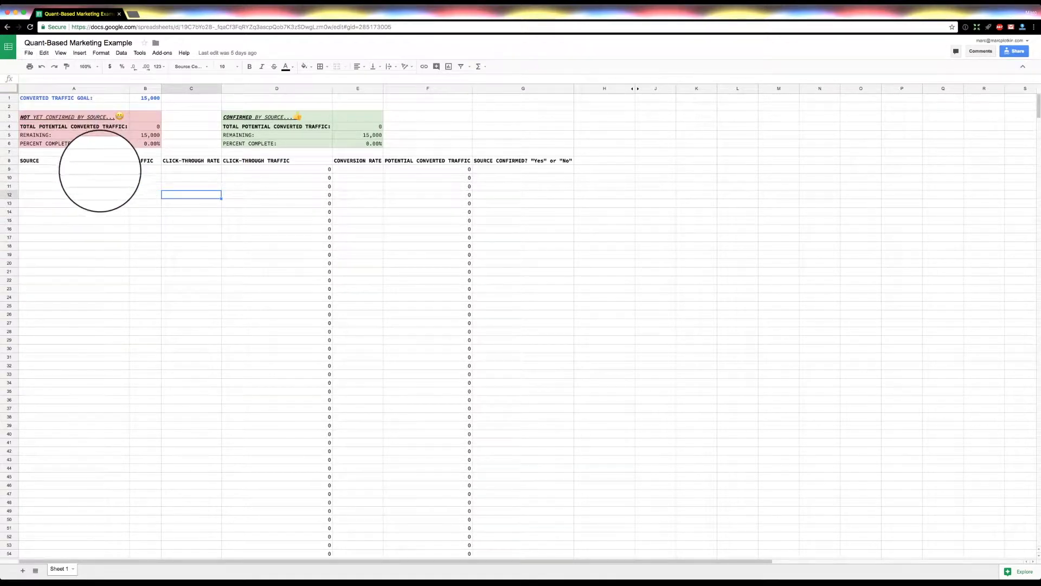
{"action": "left_click", "coordinate": [100, 170]}
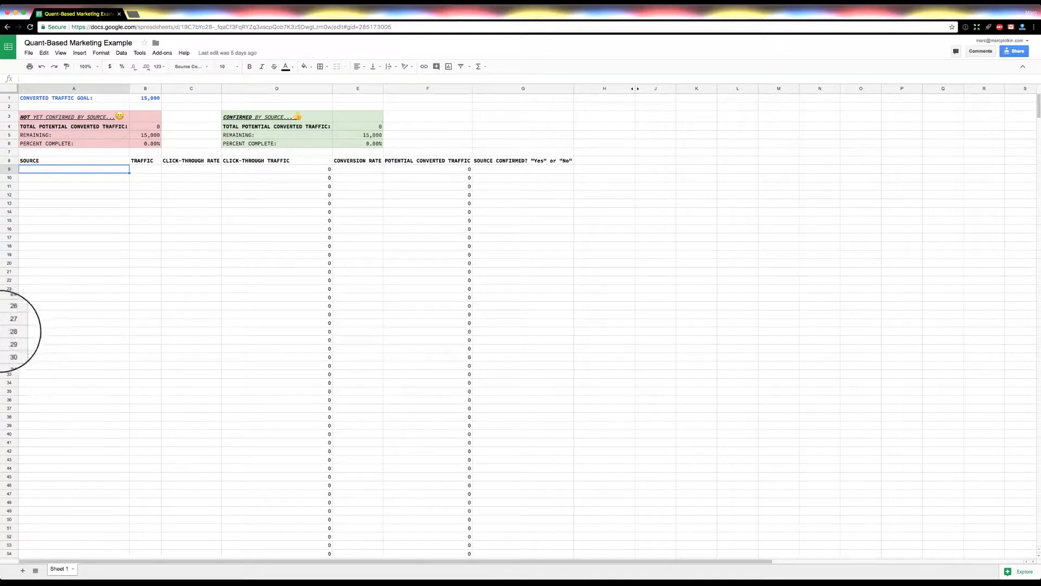
{"action": "left_click", "coordinate": [41, 175]}
Enter 'Pigeons and Planes' in cell A9, then move to B9 for its traffic figure
{"action": "key", "text": "Up"}
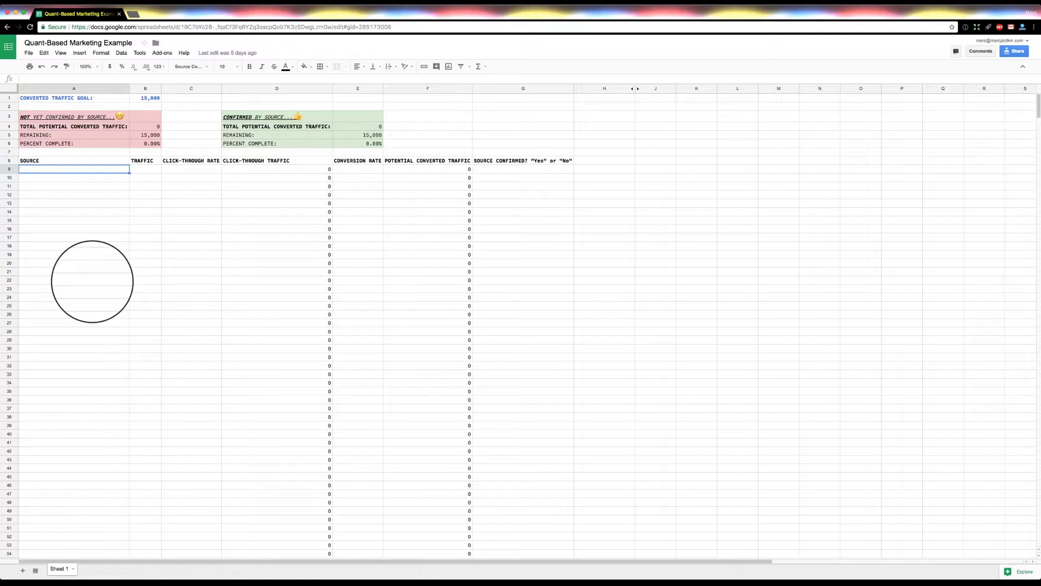
{"action": "left_click", "coordinate": [89, 178]}
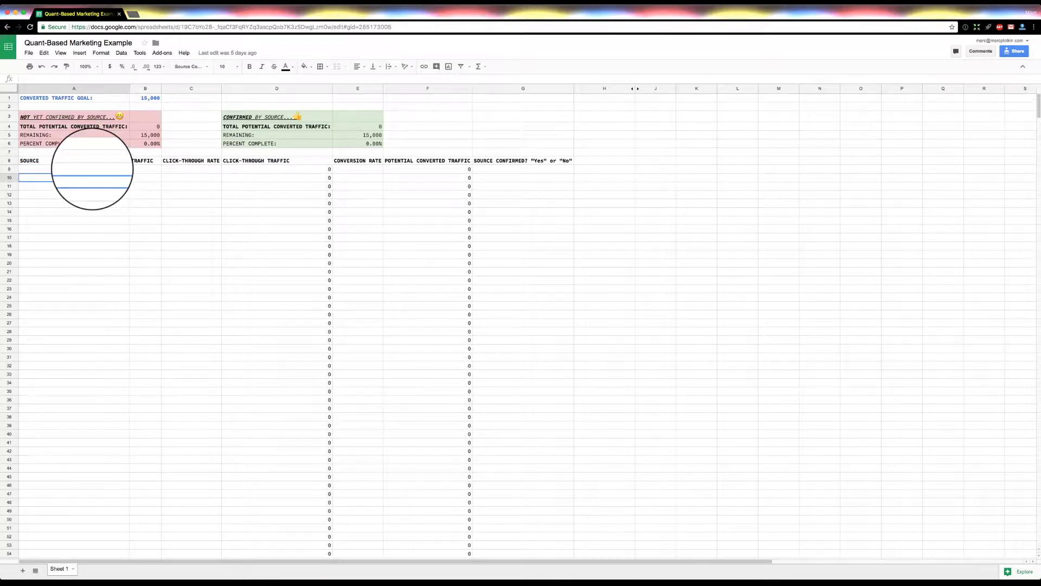
{"action": "left_click", "coordinate": [92, 169]}
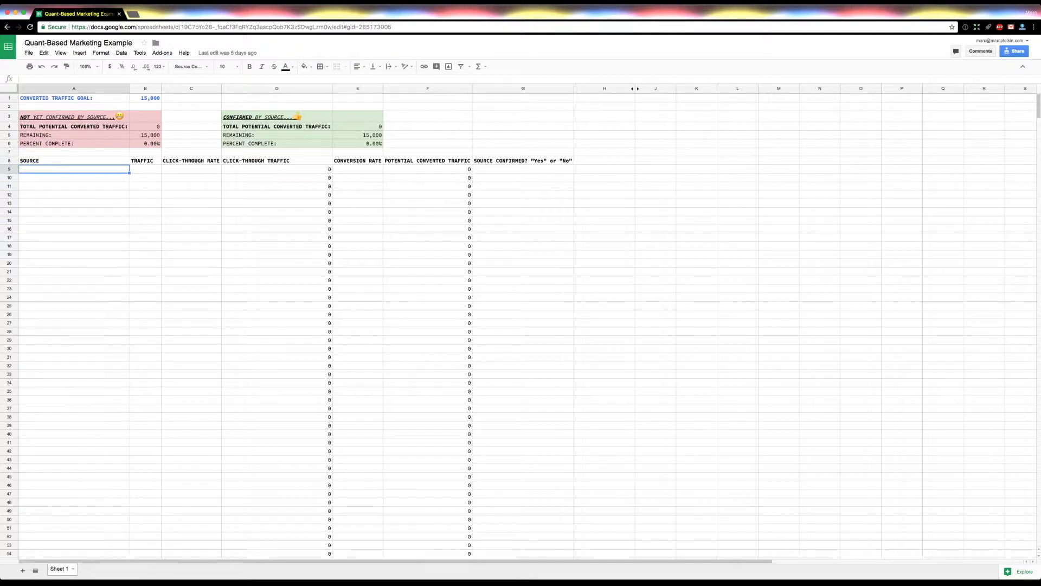
{"action": "key", "text": "XF86MonBrightnessDown"}
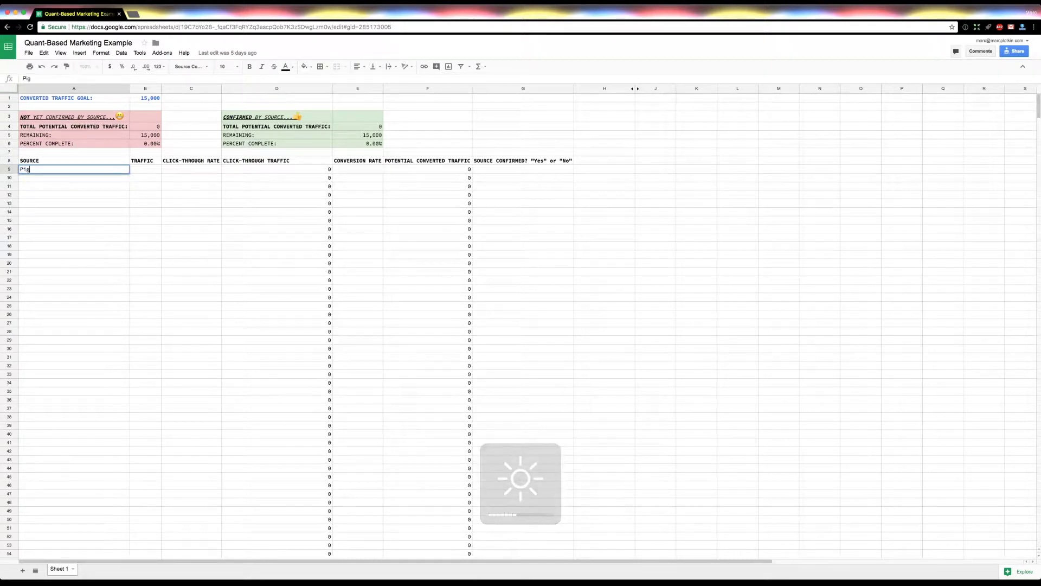
{"action": "type", "text": "eons and Planes"}
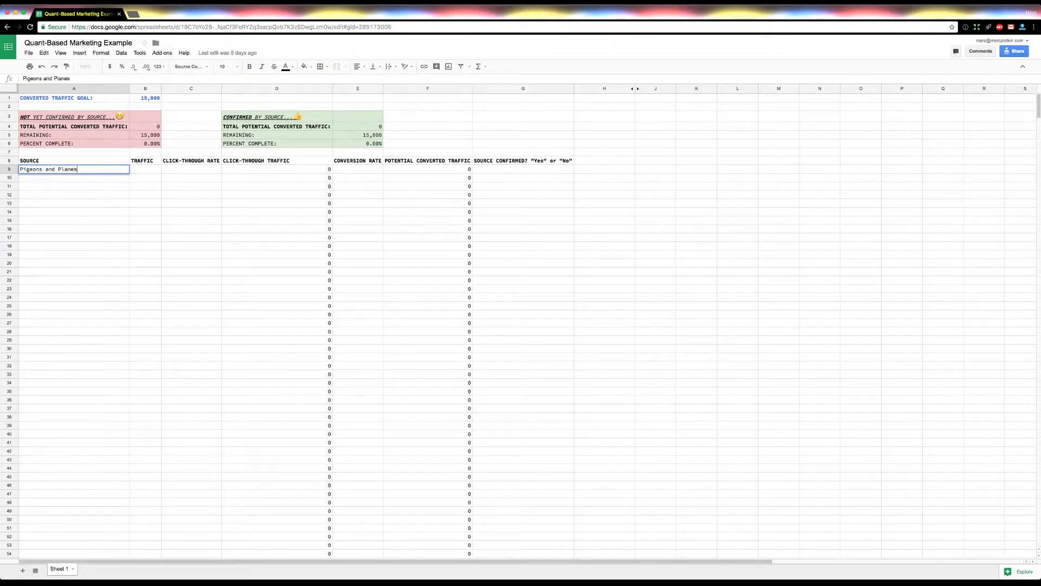
{"action": "key", "text": "Return"}
{"action": "key", "text": "Down"}
{"action": "key", "text": "Down"}
{"action": "key", "text": "Down"}
{"action": "key", "text": "Down"}
{"action": "key", "text": "Down"}
{"action": "key", "text": "Up"}
{"action": "key", "text": "Up"}
{"action": "key", "text": "Up"}
{"action": "key", "text": "Up"}
{"action": "key", "text": "Up"}
{"action": "key", "text": "Up"}
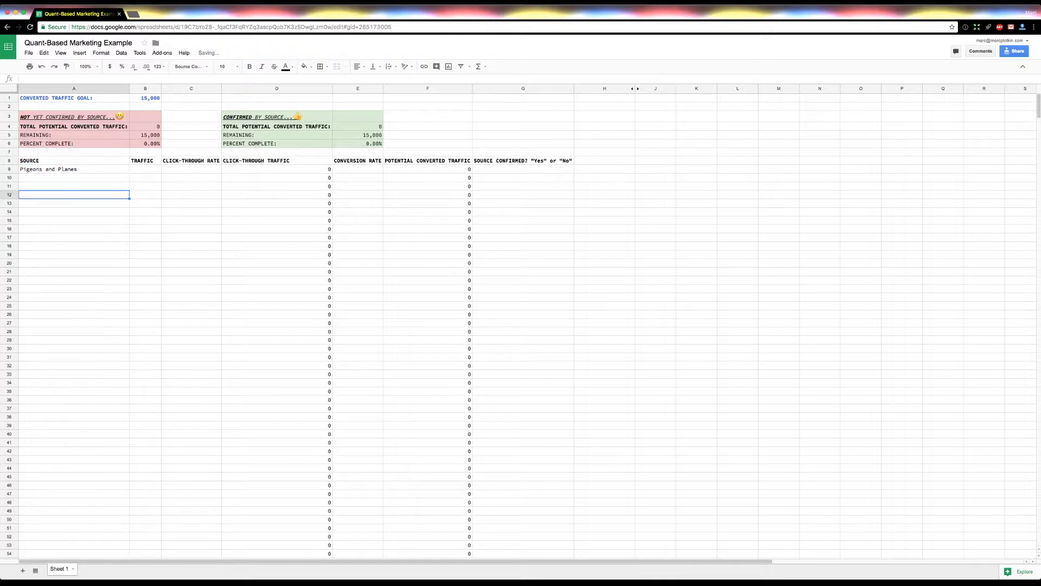
{"action": "key", "text": "Right"}
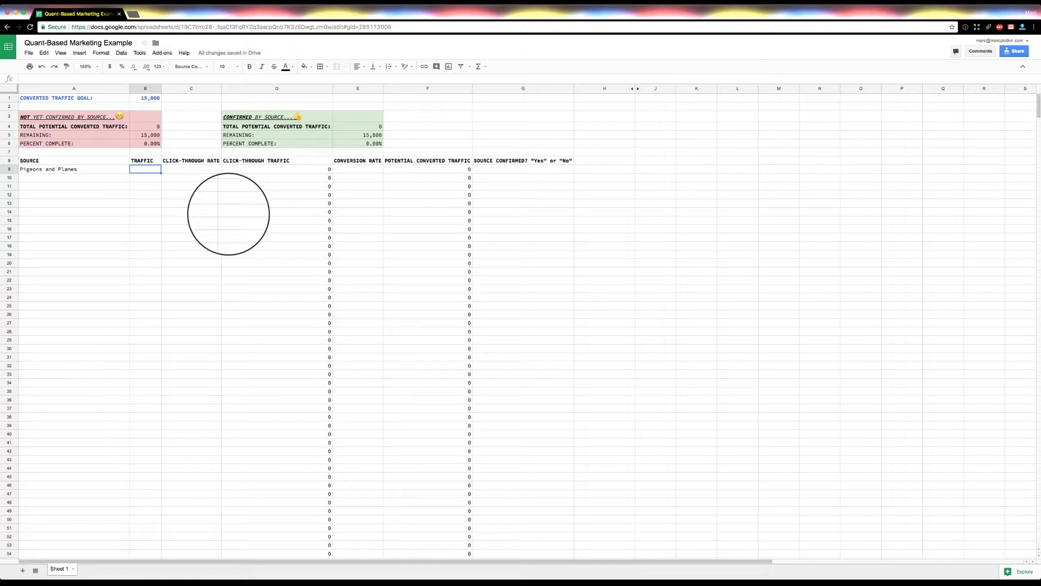
Load pigeonsandplanes.com in a new tab and open its full Alexa site overview
{"action": "key", "text": "ctrl+t"}
{"action": "type", "text": "pigeonsandplanes.com"}
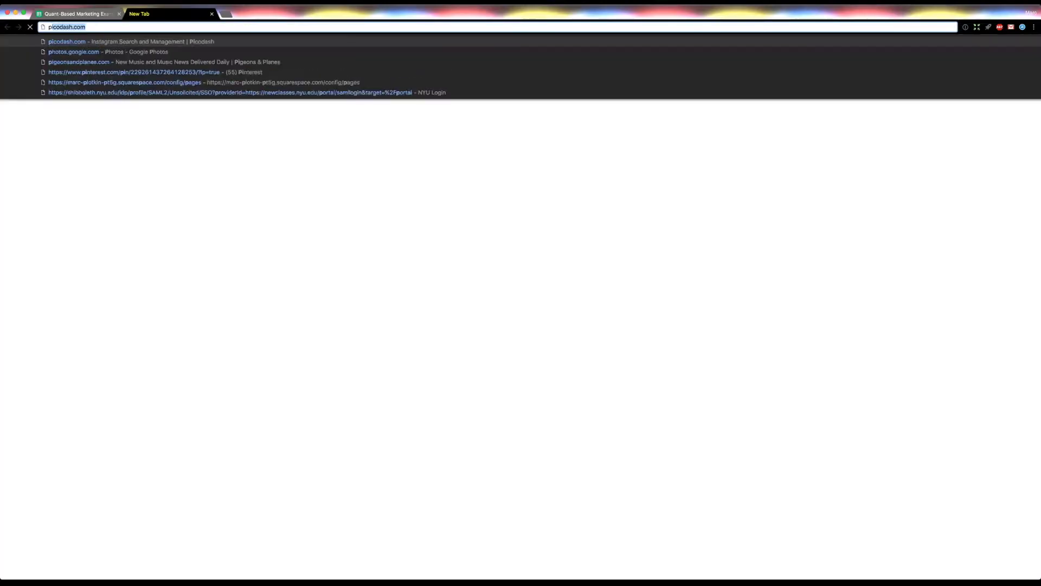
{"action": "key", "text": "Return"}
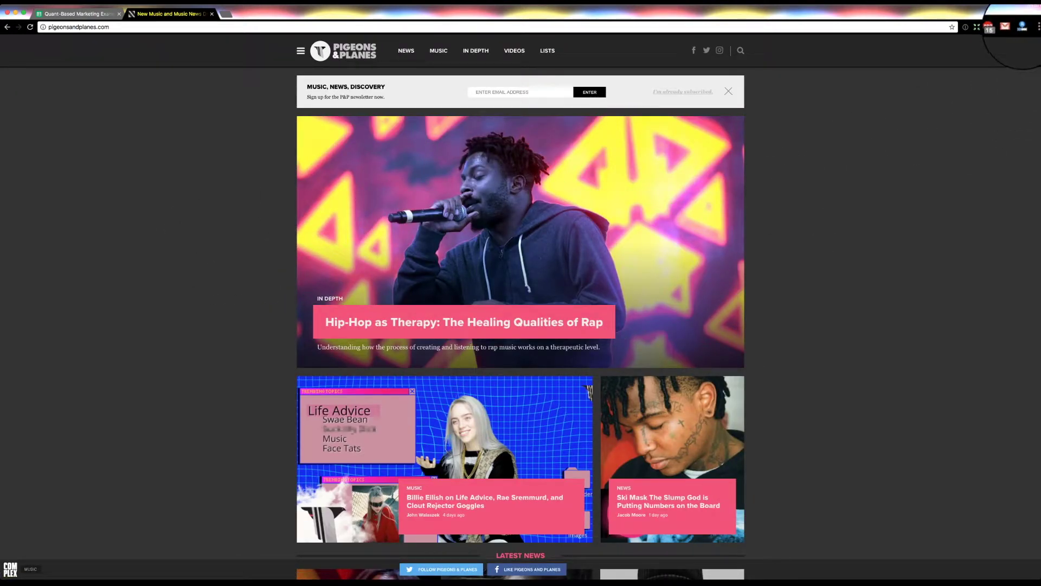
{"action": "left_click", "coordinate": [1023, 27]}
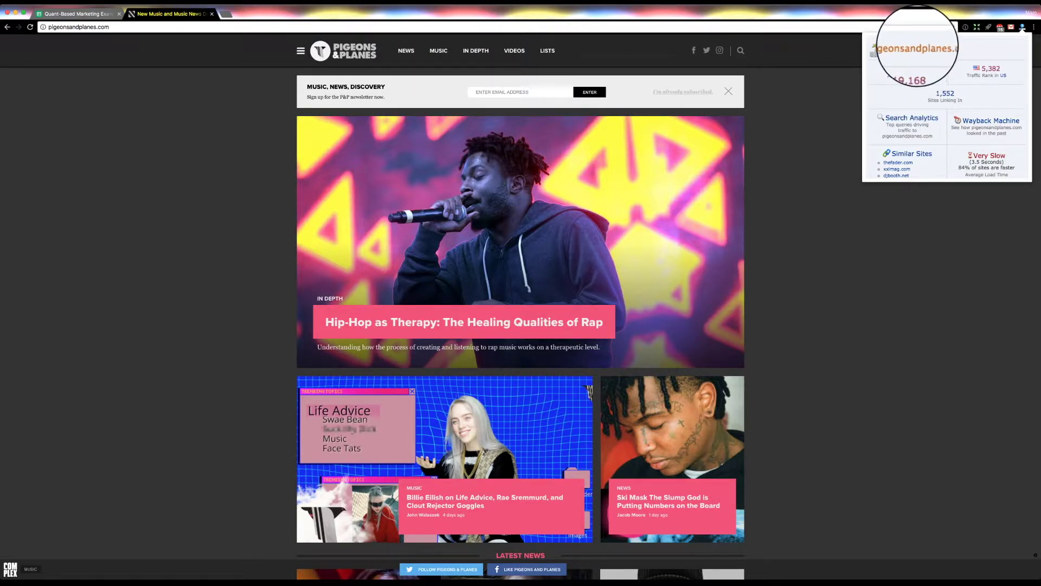
{"action": "left_click", "coordinate": [911, 48]}
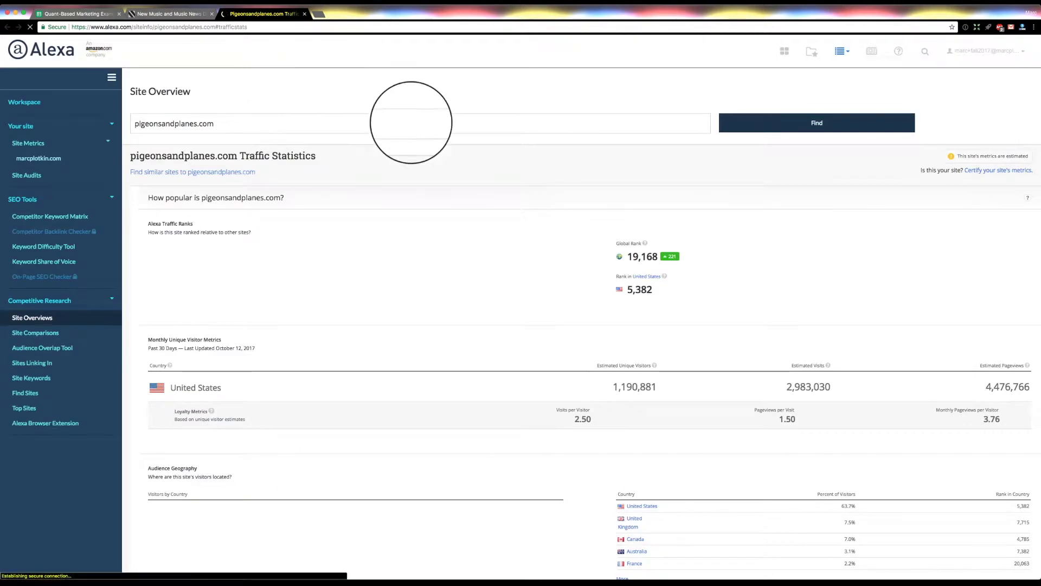
Copy the 1,190,881 US unique visitors figure from Alexa and return to the spreadsheet
{"action": "scroll", "coordinate": [523, 251], "scroll_direction": "down", "scroll_amount": 4}
{"action": "scroll", "coordinate": [541, 244], "scroll_direction": "up", "scroll_amount": 4}
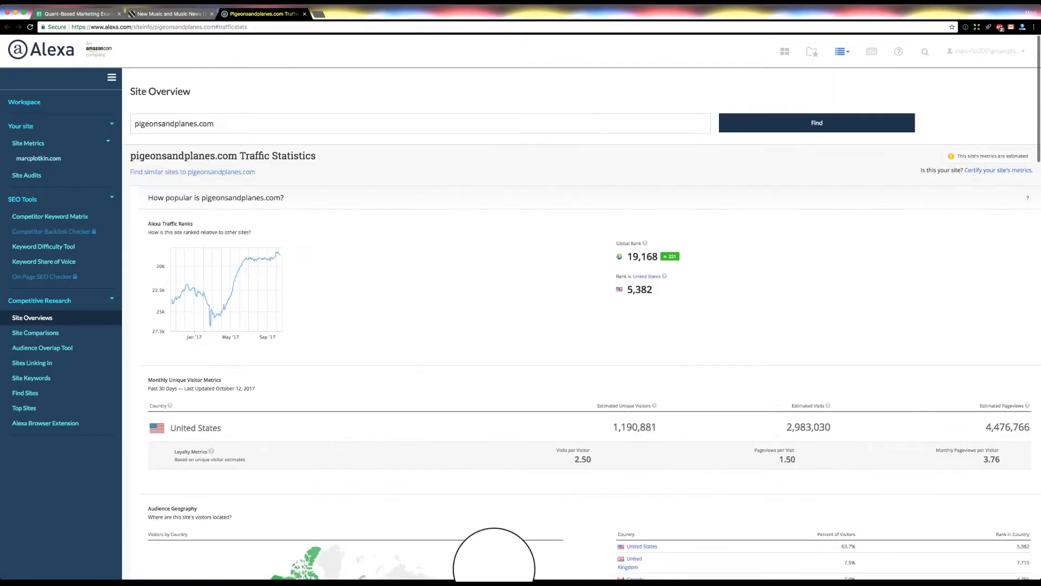
{"action": "scroll", "coordinate": [469, 258], "scroll_direction": "down", "scroll_amount": 1}
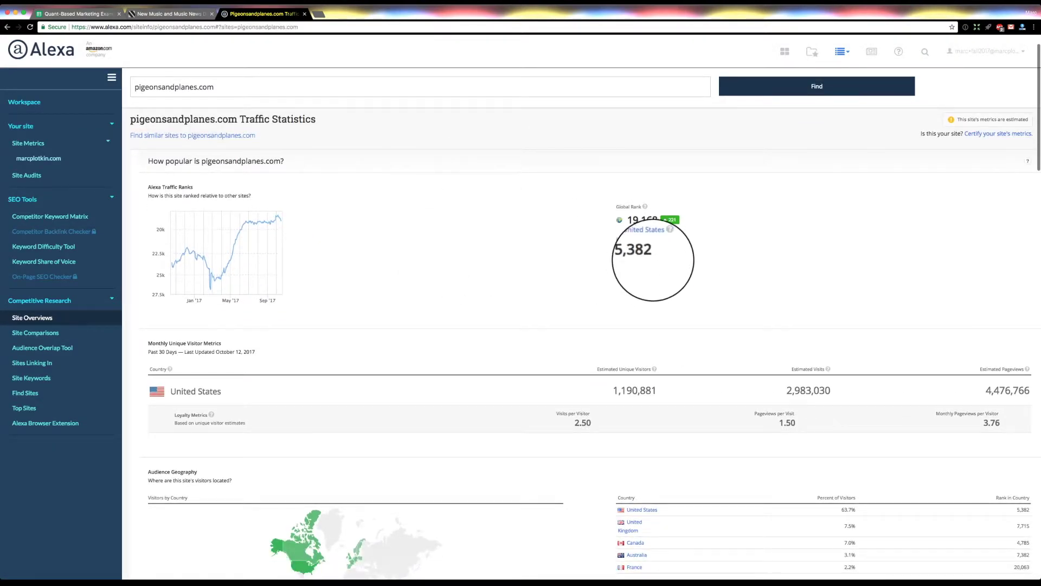
{"action": "scroll", "coordinate": [505, 270], "scroll_direction": "down", "scroll_amount": 4}
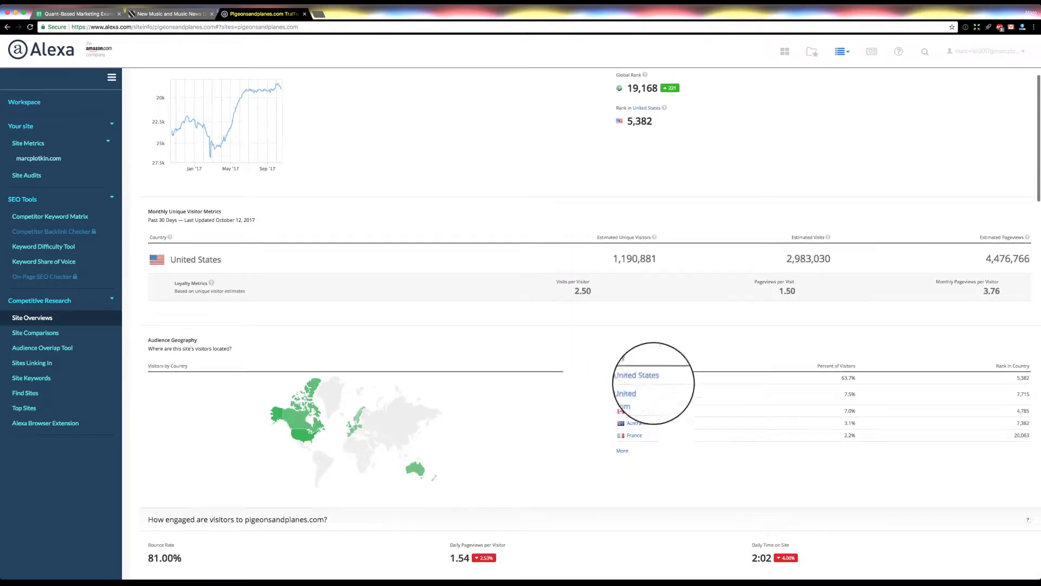
{"action": "scroll", "coordinate": [493, 380], "scroll_direction": "up", "scroll_amount": 4}
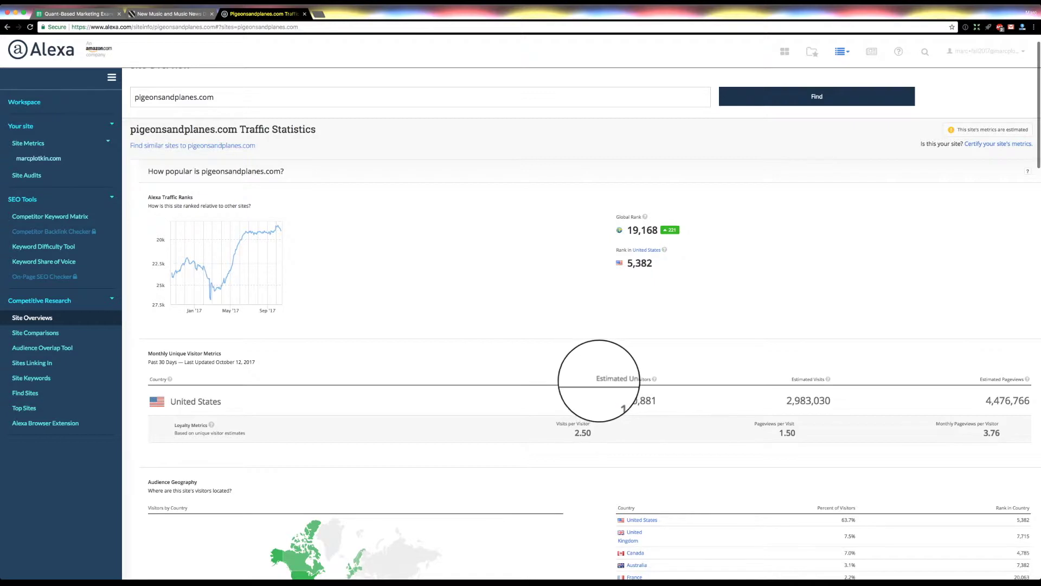
{"action": "triple_click", "coordinate": [640, 401]}
{"action": "double_click", "coordinate": [634, 402]}
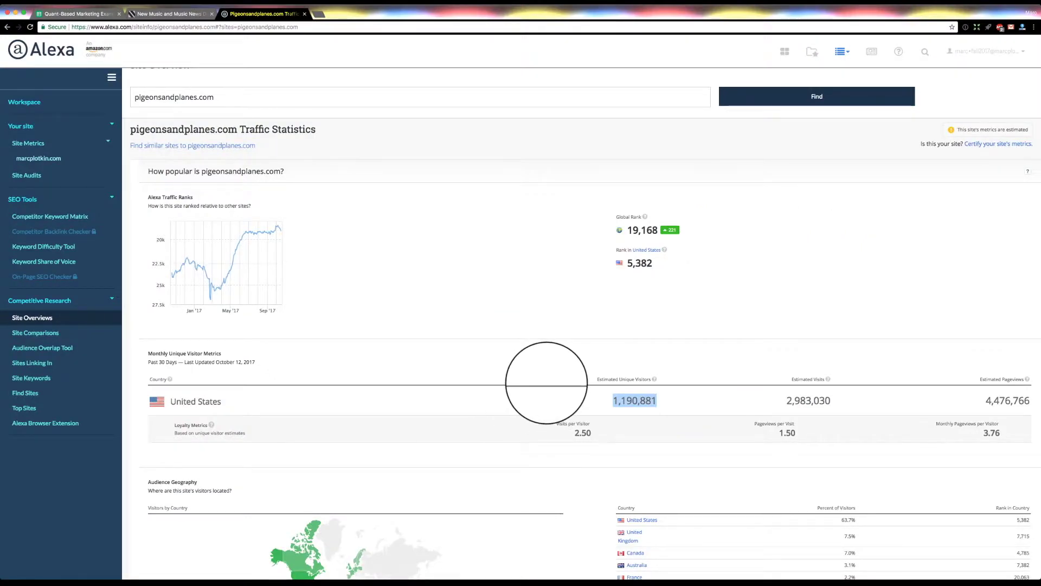
{"action": "key", "text": "ctrl+c"}
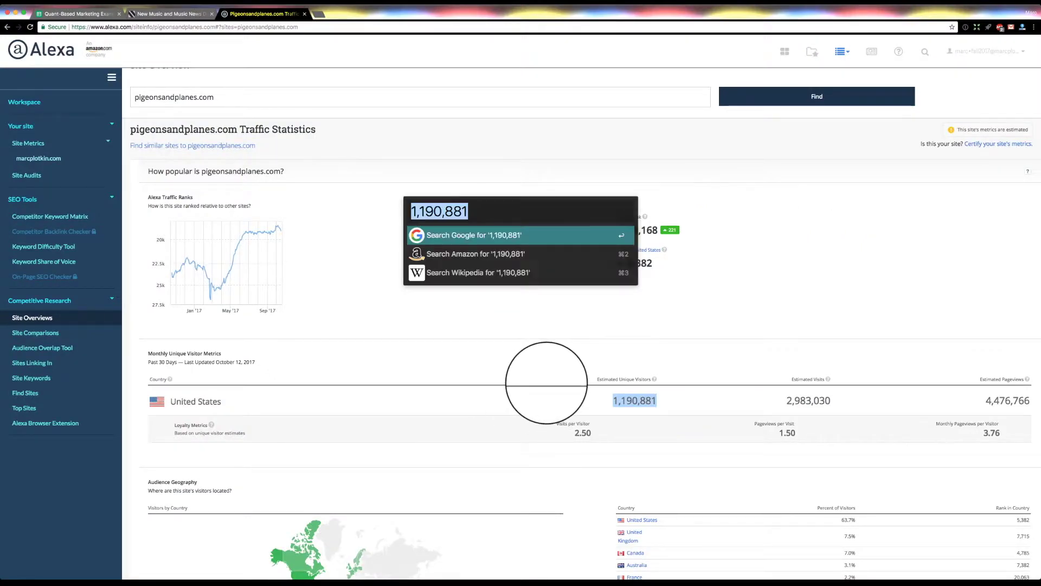
{"action": "key", "text": "Escape"}
{"action": "key", "text": "ctrl+shift+Tab"}
{"action": "key", "text": "ctrl+shift+Tab"}
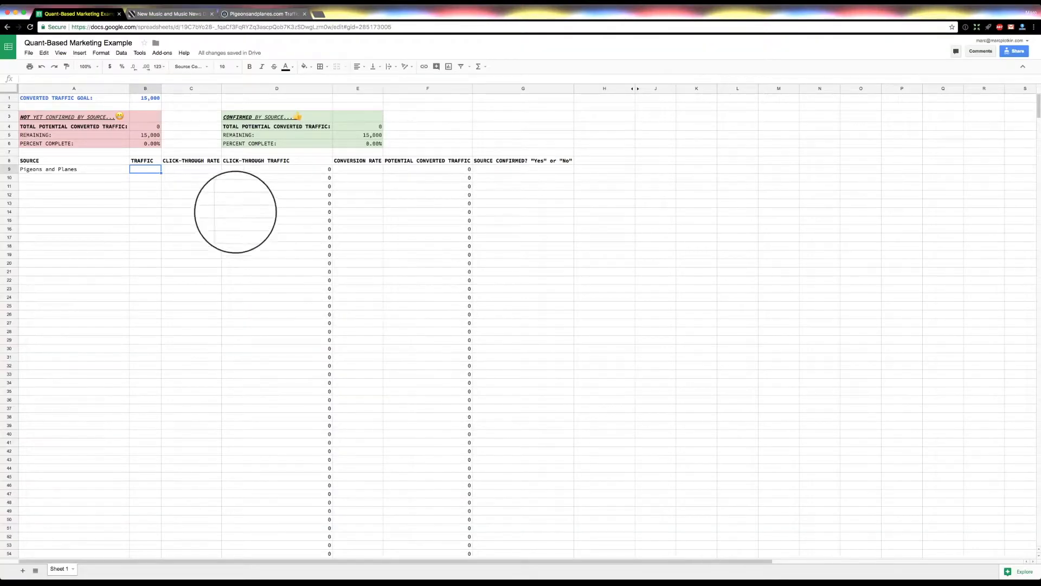
Paste 1,190,881 into B9 as Pigeons and Planes traffic, then return to the Alexa page
{"action": "key", "text": "ctrl+v"}
{"action": "key", "text": "Right"}
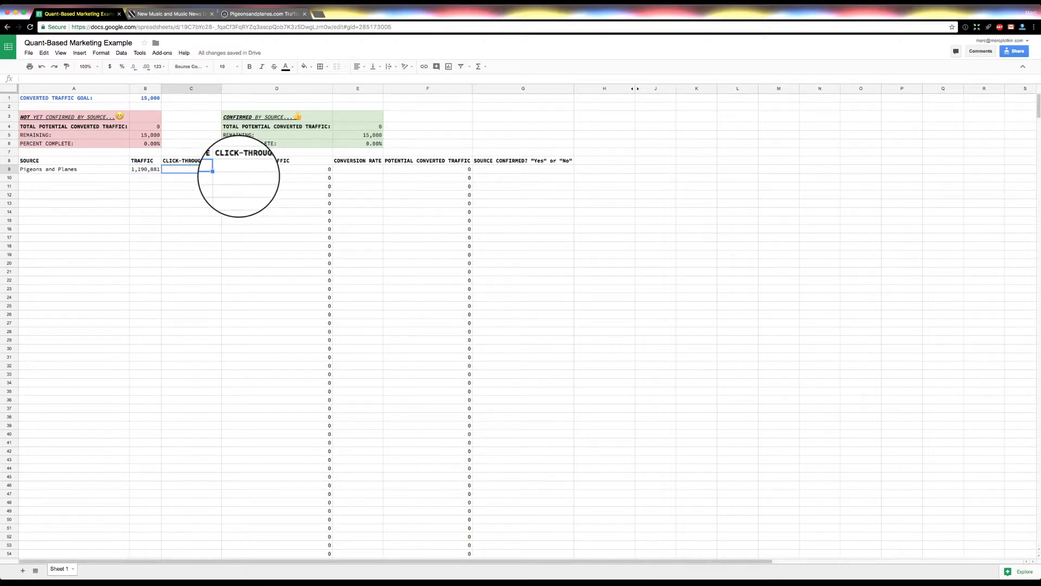
{"action": "key", "text": "ctrl+Tab"}
{"action": "key", "text": "ctrl+Tab"}
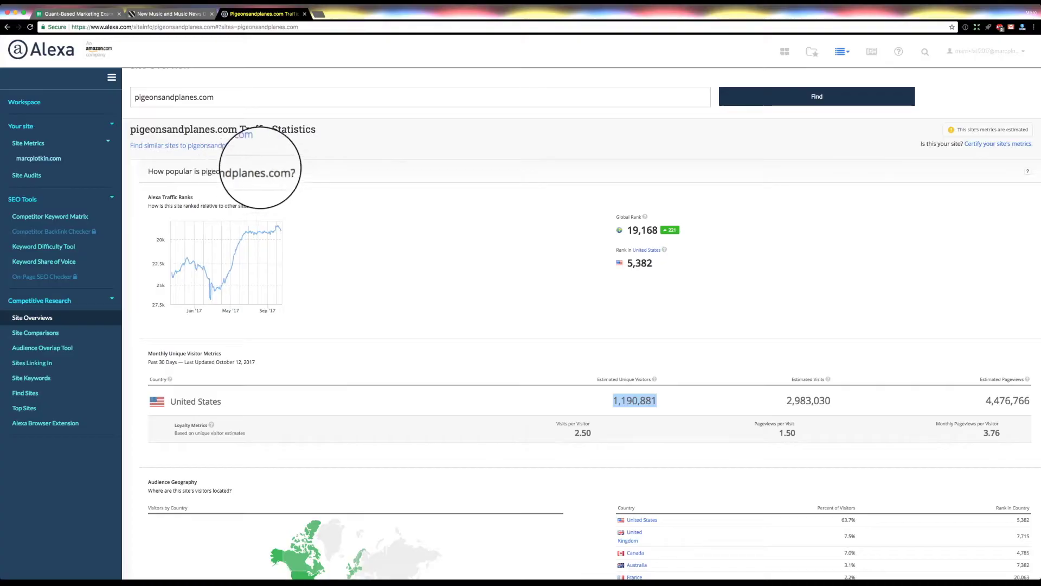
Close the Alexa traffic page and browse the Pigeons and Planes homepage articles
{"action": "key", "text": "ctrl+w"}
{"action": "scroll", "coordinate": [230, 235], "scroll_direction": "down", "scroll_amount": 5}
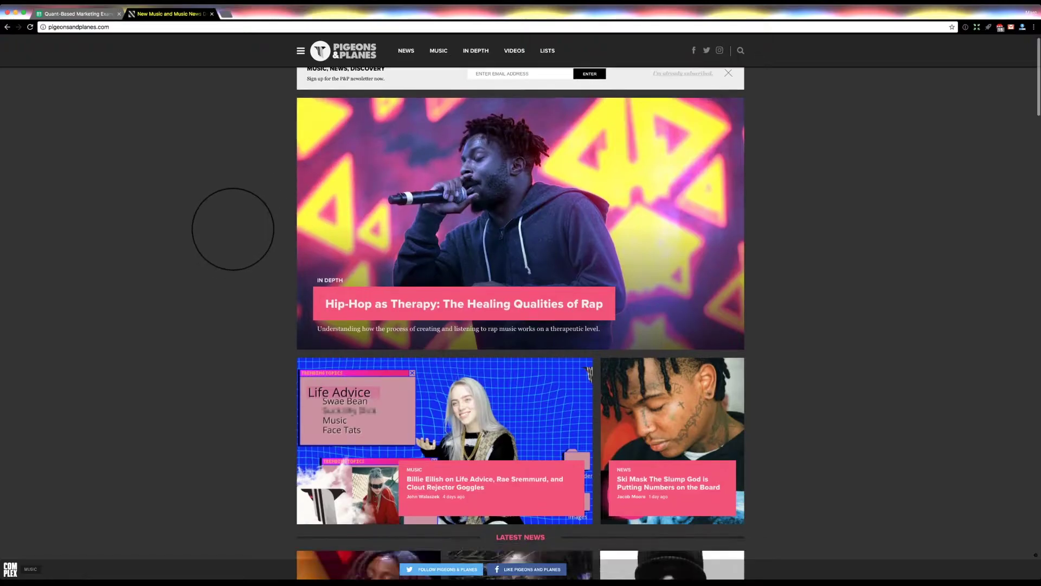
{"action": "scroll", "coordinate": [246, 277], "scroll_direction": "up", "scroll_amount": 5}
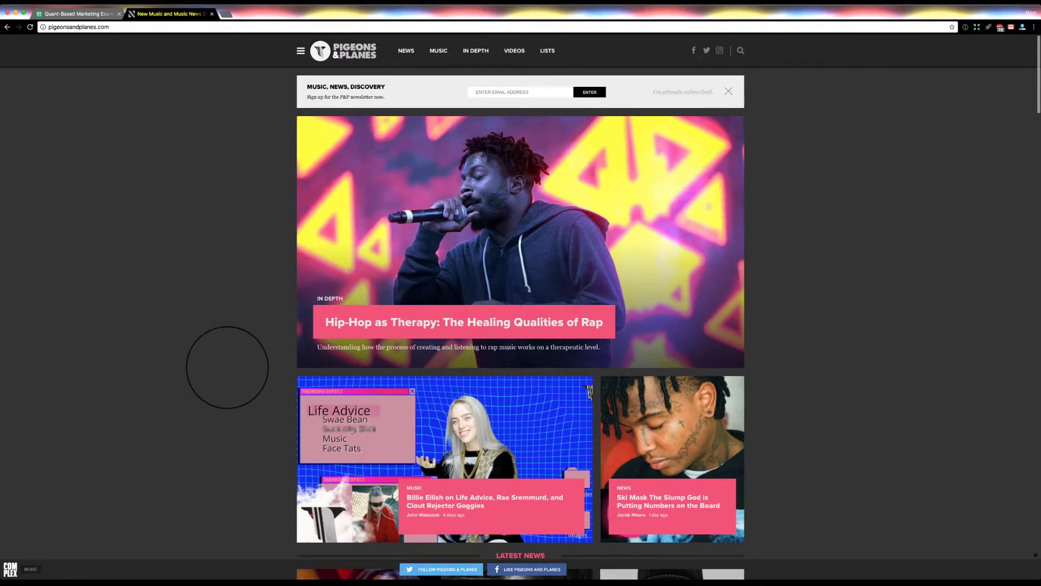
{"action": "scroll", "coordinate": [198, 309], "scroll_direction": "down", "scroll_amount": 5}
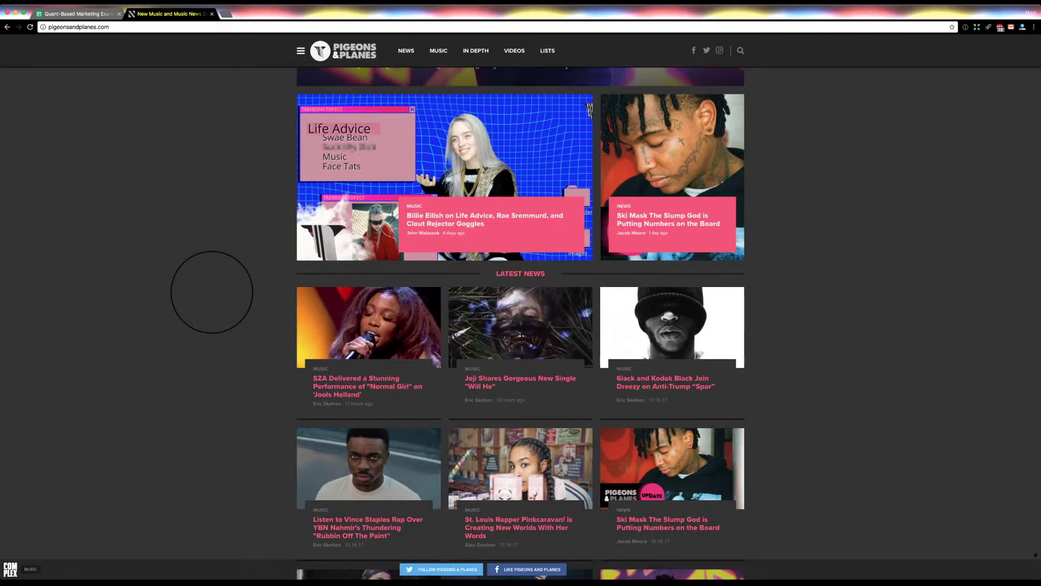
{"action": "scroll", "coordinate": [223, 305], "scroll_direction": "up", "scroll_amount": 5}
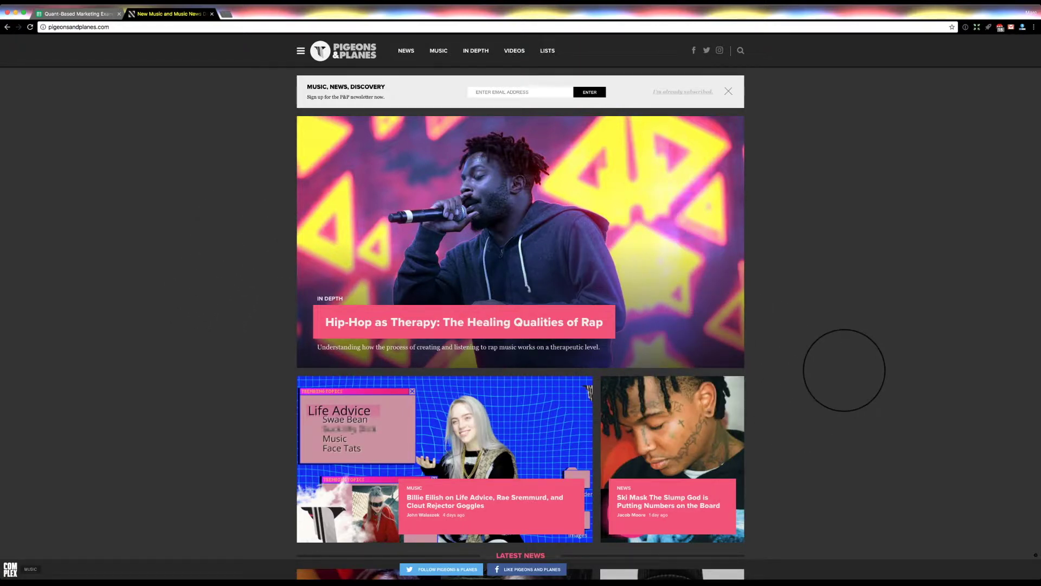
{"action": "scroll", "coordinate": [674, 350], "scroll_direction": "down", "scroll_amount": 4}
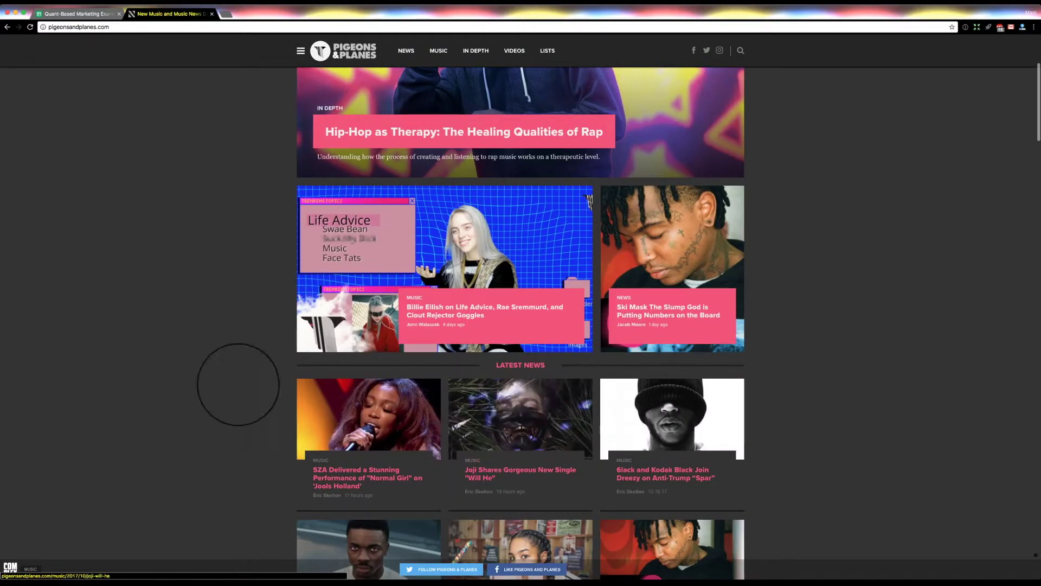
{"action": "scroll", "coordinate": [226, 339], "scroll_direction": "up", "scroll_amount": 4}
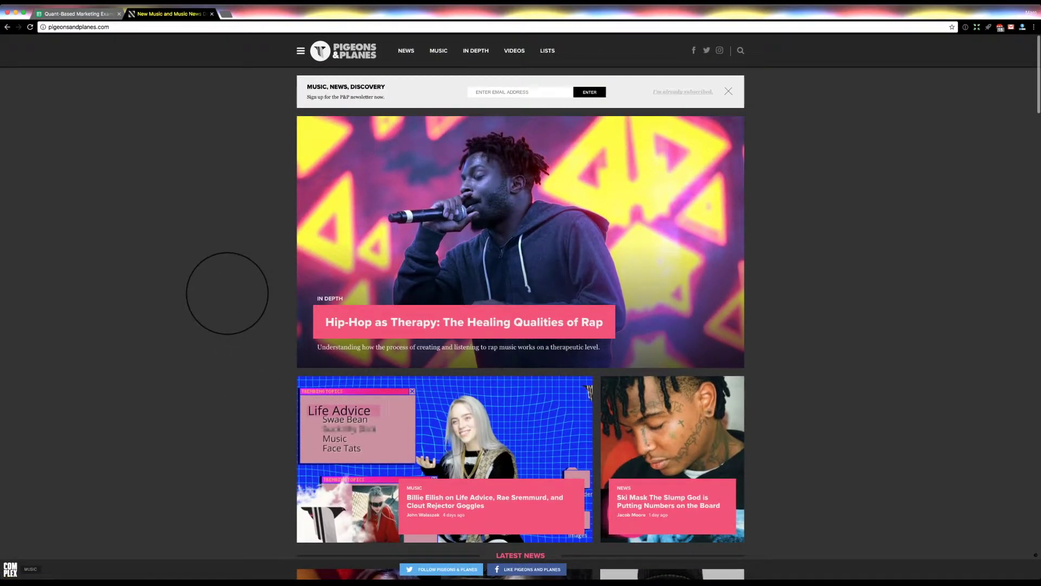
Move between the homepage and the spreadsheet, selecting the click-through rate cell C9
{"action": "key", "text": "ctrl+shift+Tab"}
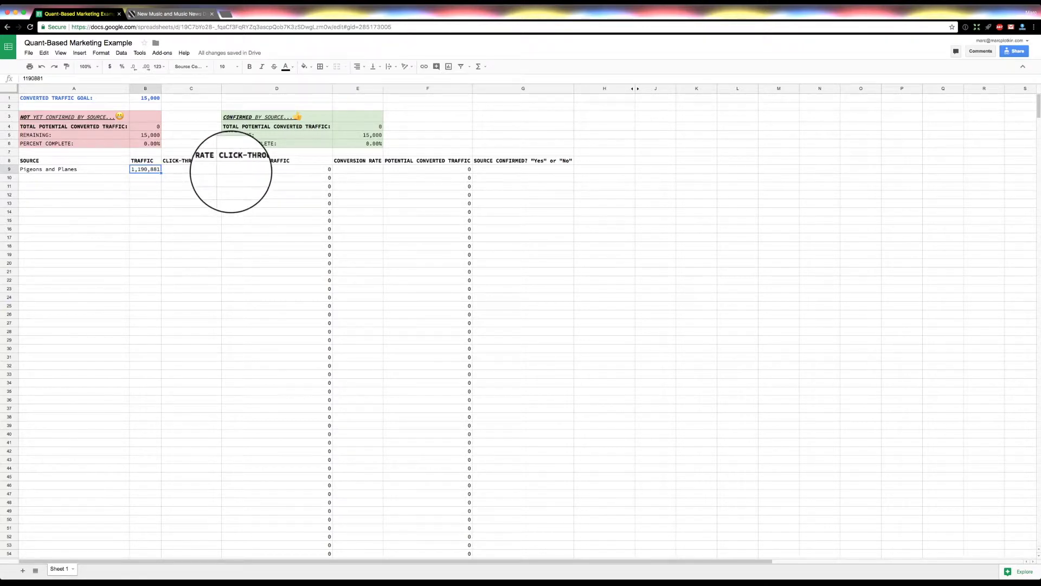
{"action": "key", "text": "ctrl+Tab"}
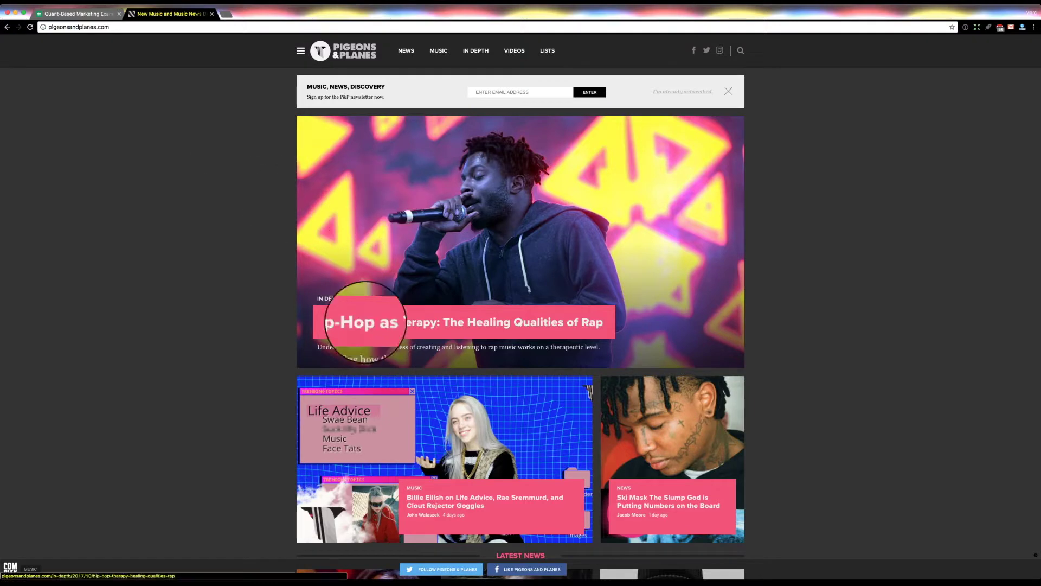
{"action": "scroll", "coordinate": [683, 379], "scroll_direction": "down", "scroll_amount": 2}
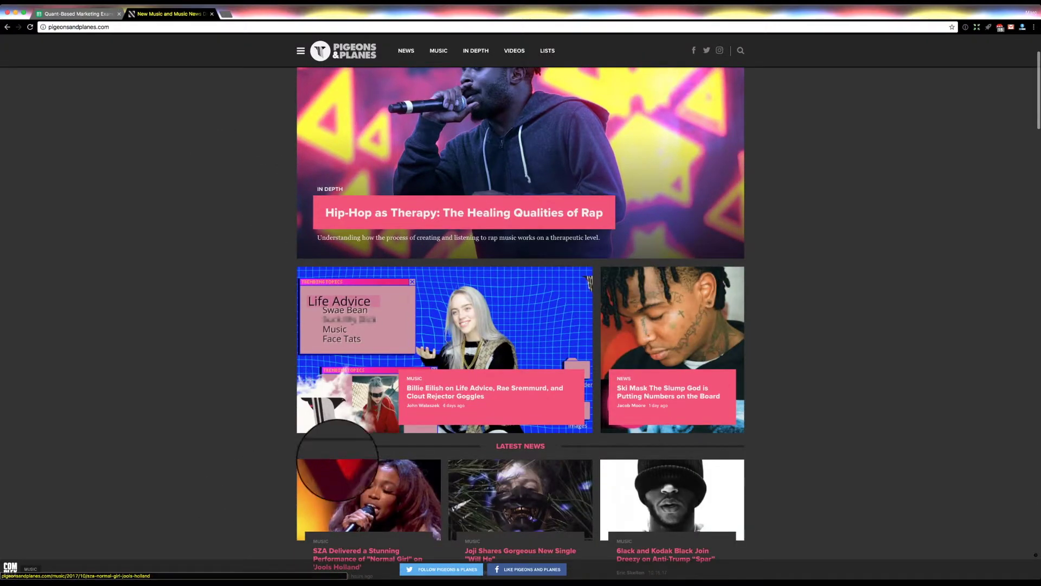
{"action": "scroll", "coordinate": [808, 331], "scroll_direction": "down", "scroll_amount": 7}
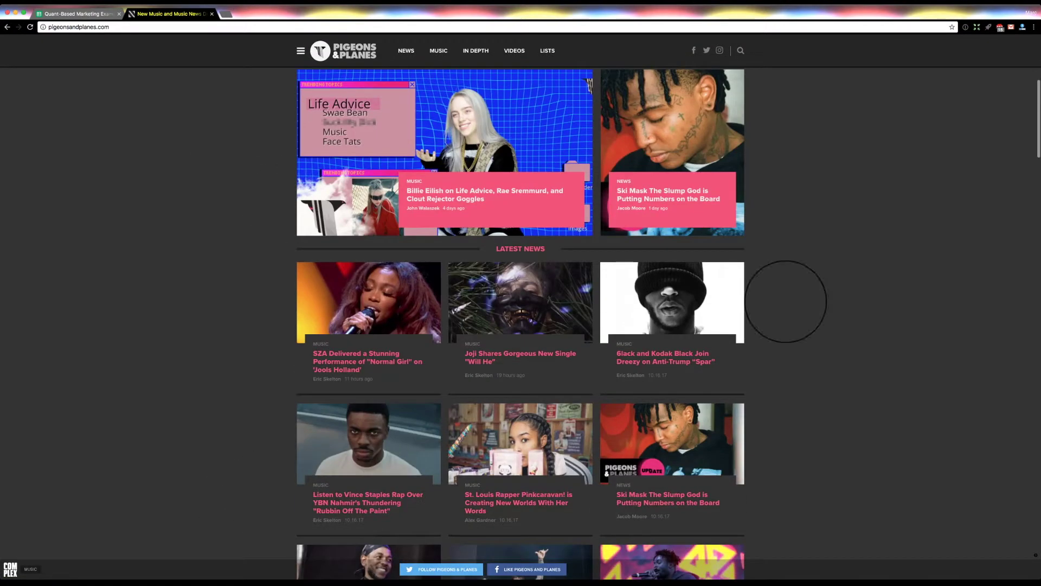
{"action": "scroll", "coordinate": [765, 386], "scroll_direction": "up", "scroll_amount": 9}
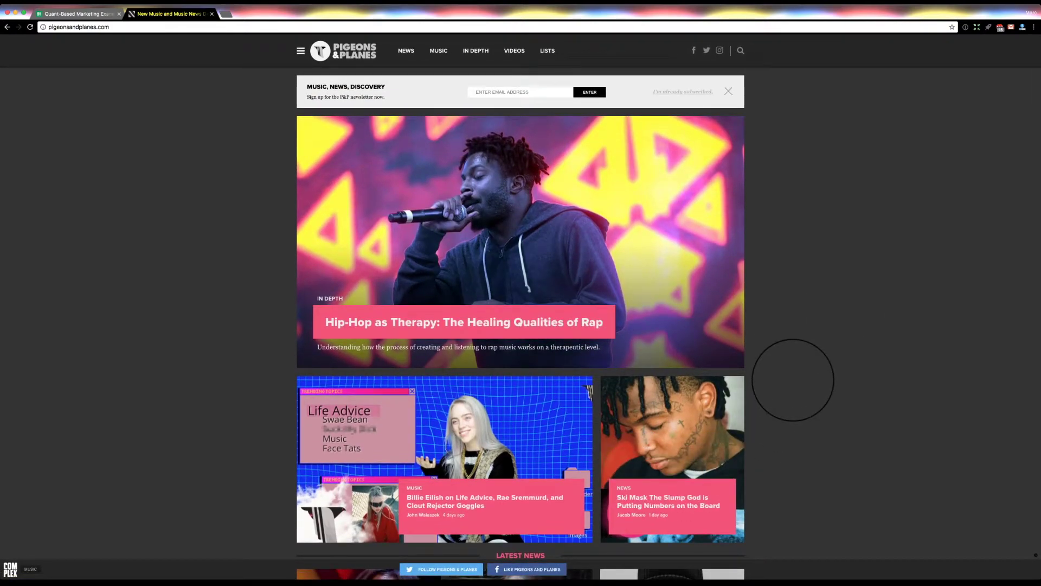
{"action": "key", "text": "ctrl+shift+Tab"}
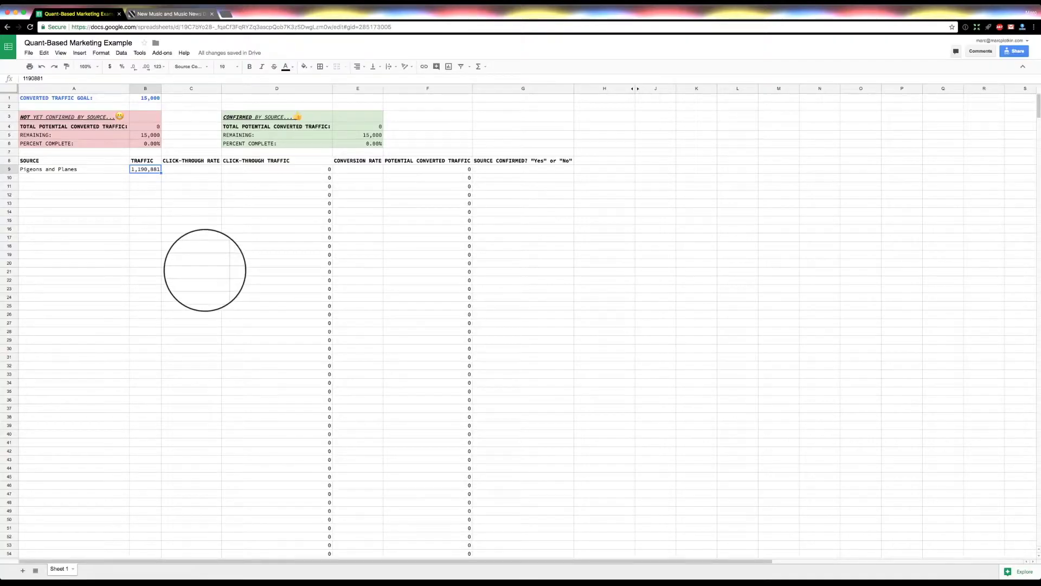
{"action": "left_click", "coordinate": [190, 170]}
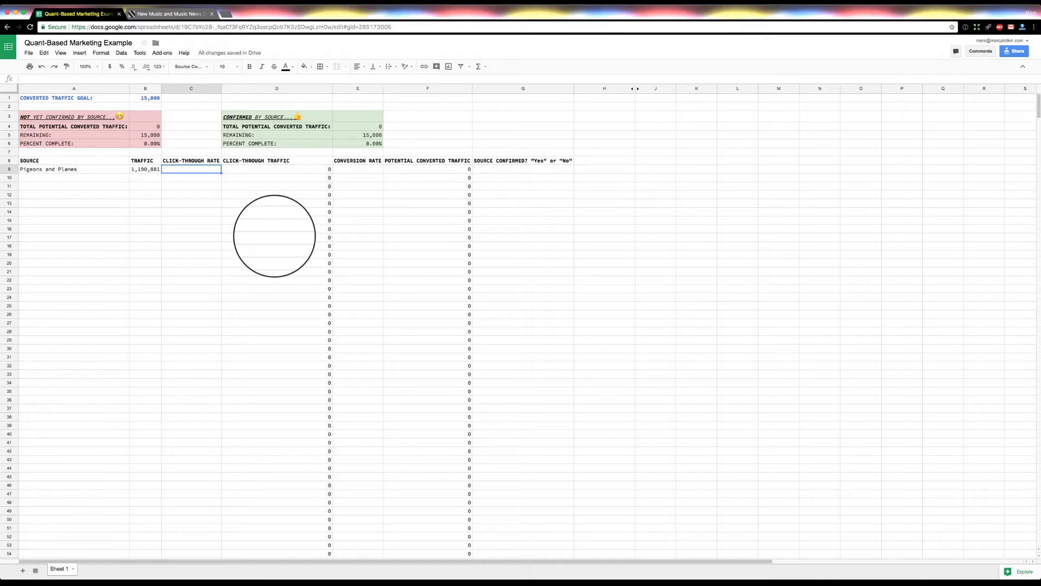
{"action": "key", "text": "ctrl+Tab"}
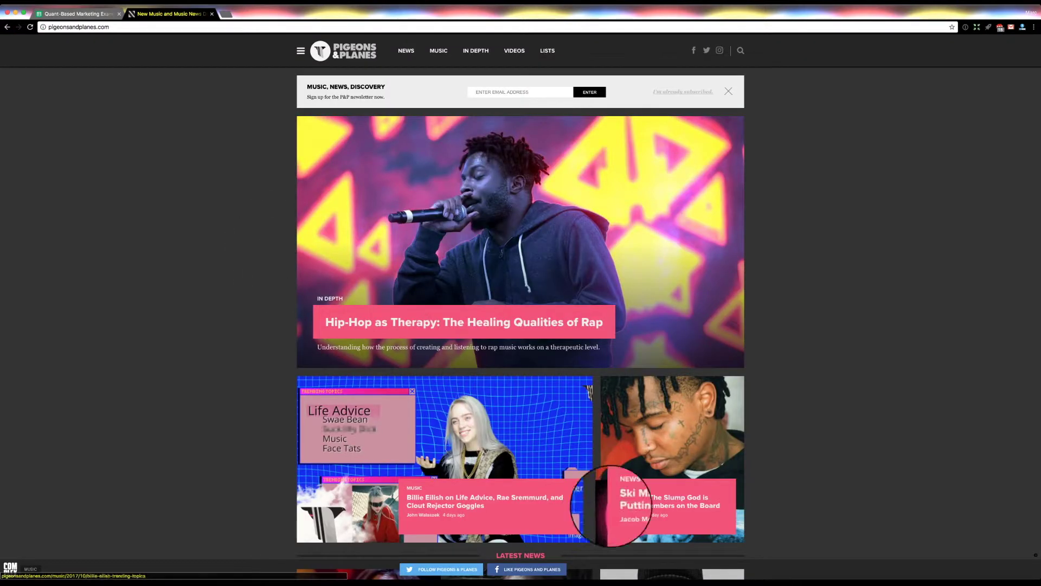
{"action": "key", "text": "ctrl+Tab"}
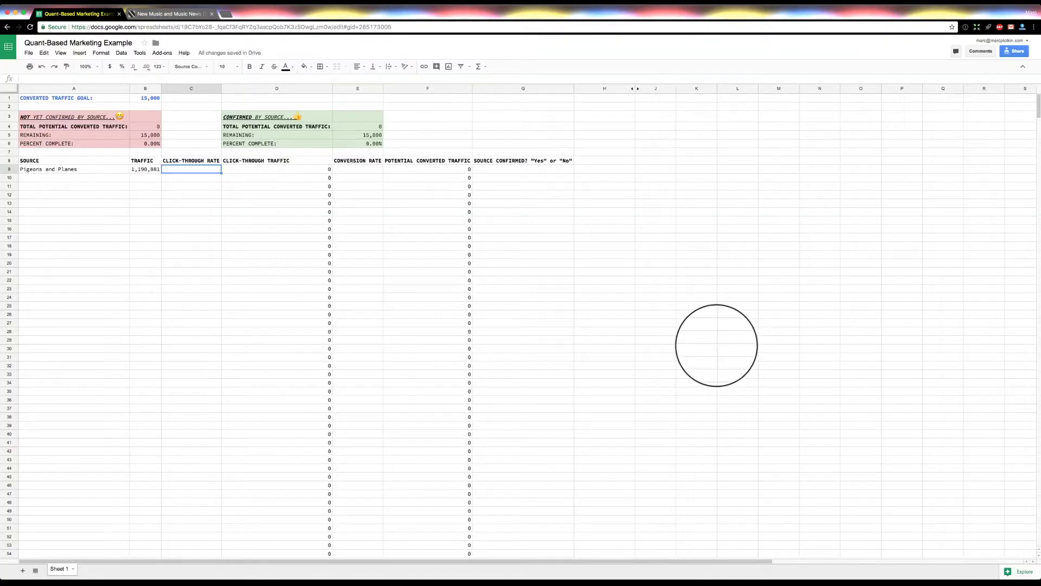
Enter a 10% click-through rate in C9 and confirm D9's =(B9*C9) formula gives 119,088
{"action": "type", "text": "1%"}
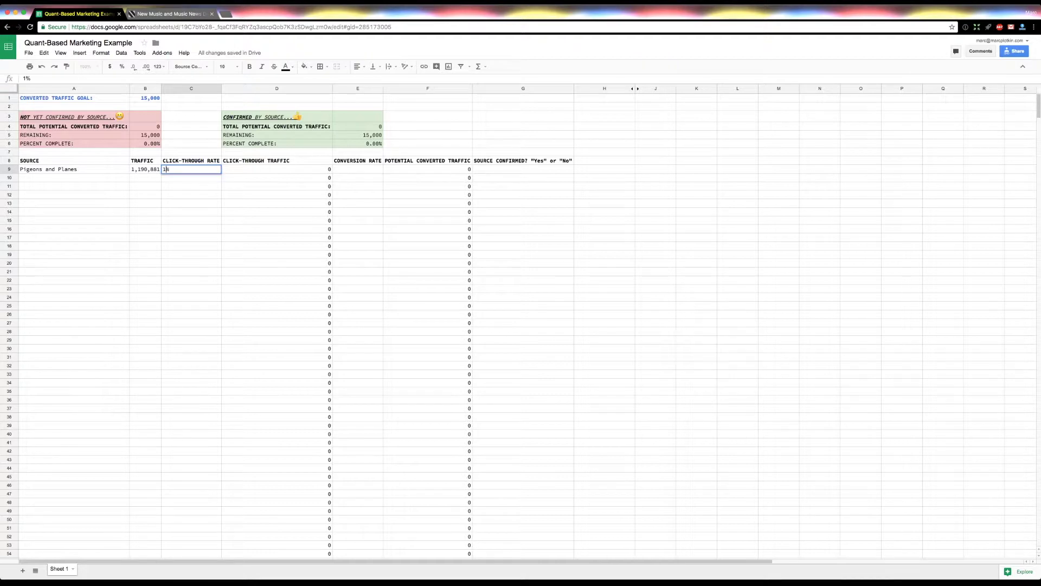
{"action": "type", "text": "0"}
{"action": "key", "text": "Tab"}
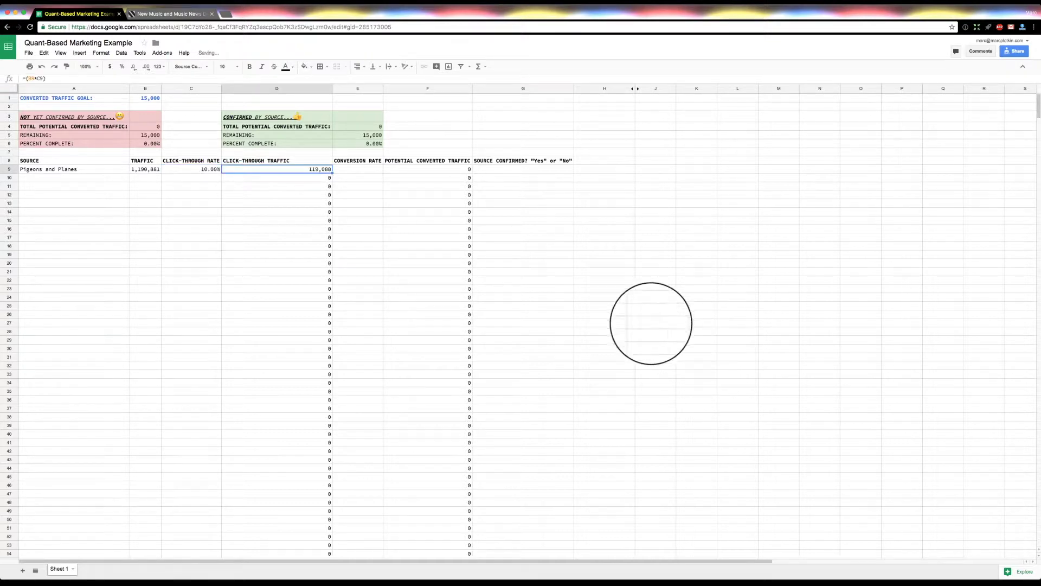
{"action": "left_click", "coordinate": [354, 170]}
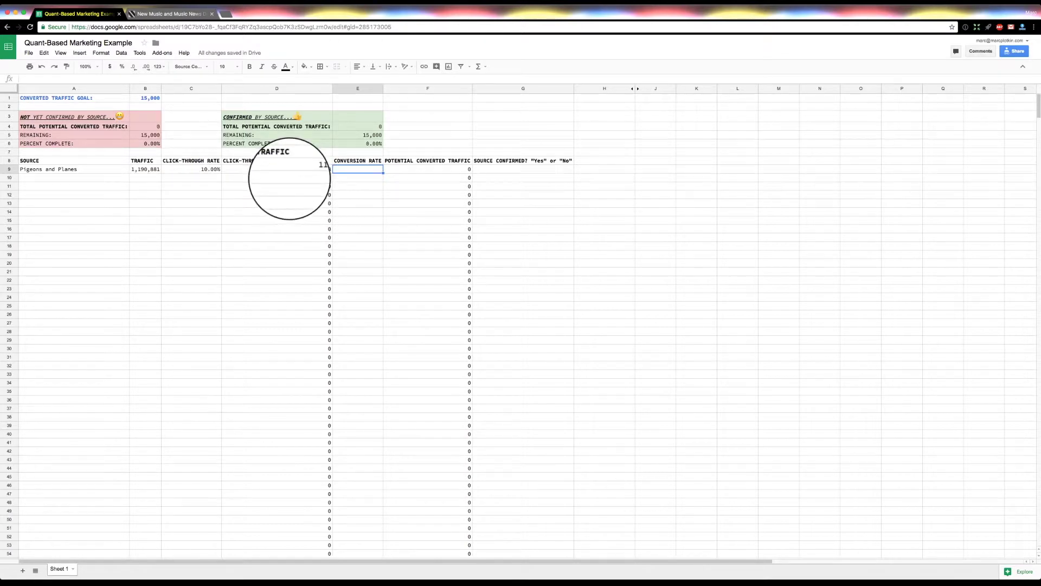
{"action": "left_click", "coordinate": [303, 169]}
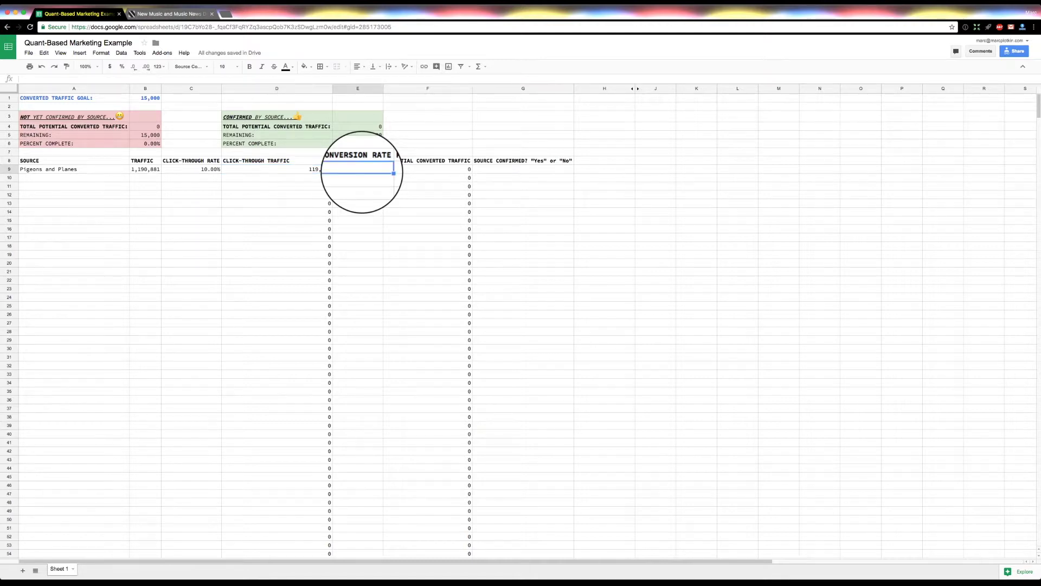
{"action": "key", "text": "ctrl+Tab"}
Scroll through the SZA 'Normal Girl' article and close the newsletter sign-up popup
{"action": "scroll", "coordinate": [430, 189], "scroll_direction": "down", "scroll_amount": 5}
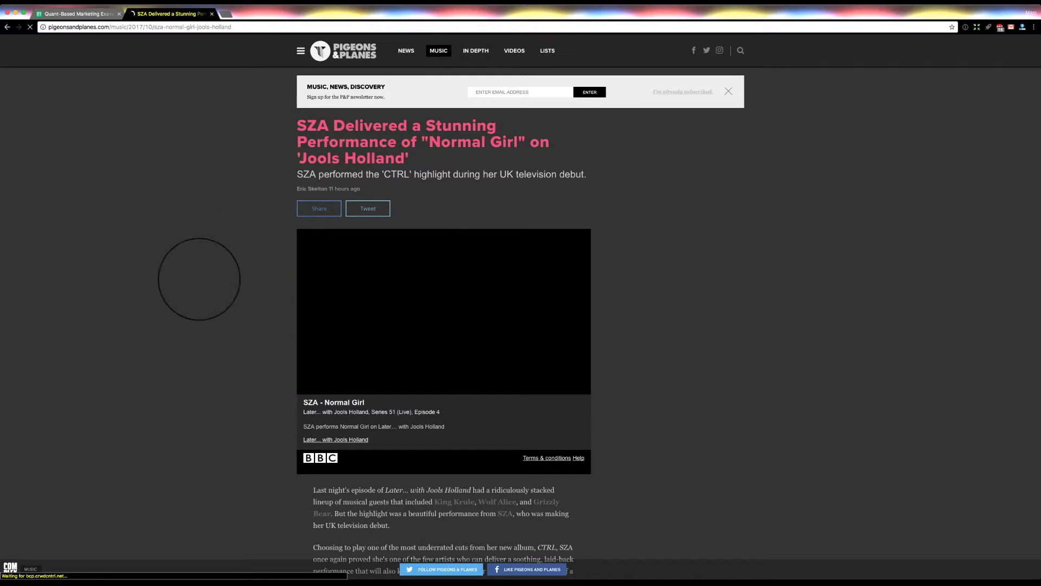
{"action": "scroll", "coordinate": [237, 350], "scroll_direction": "down", "scroll_amount": 3}
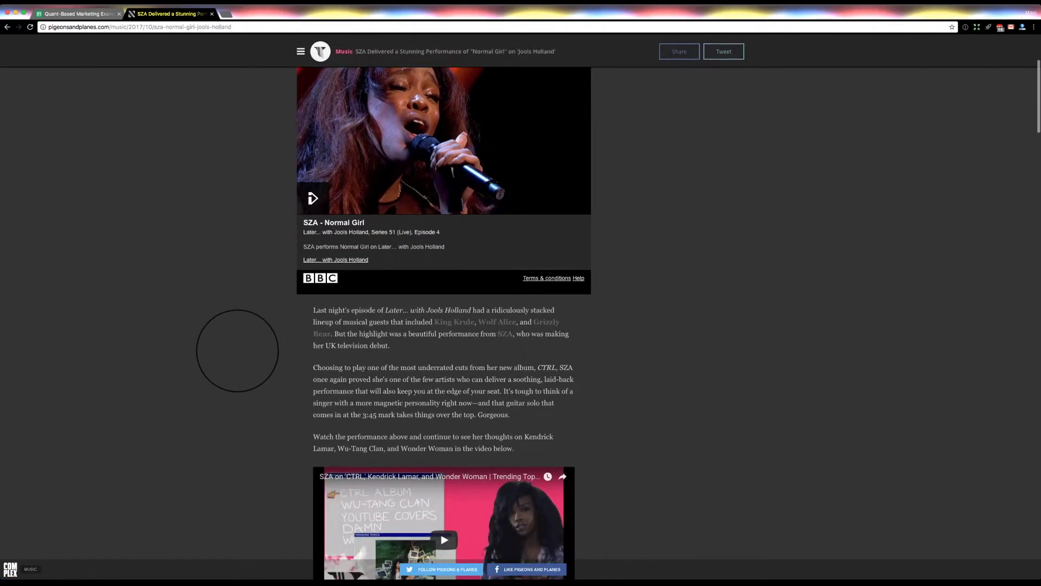
{"action": "scroll", "coordinate": [237, 350], "scroll_direction": "up", "scroll_amount": 3}
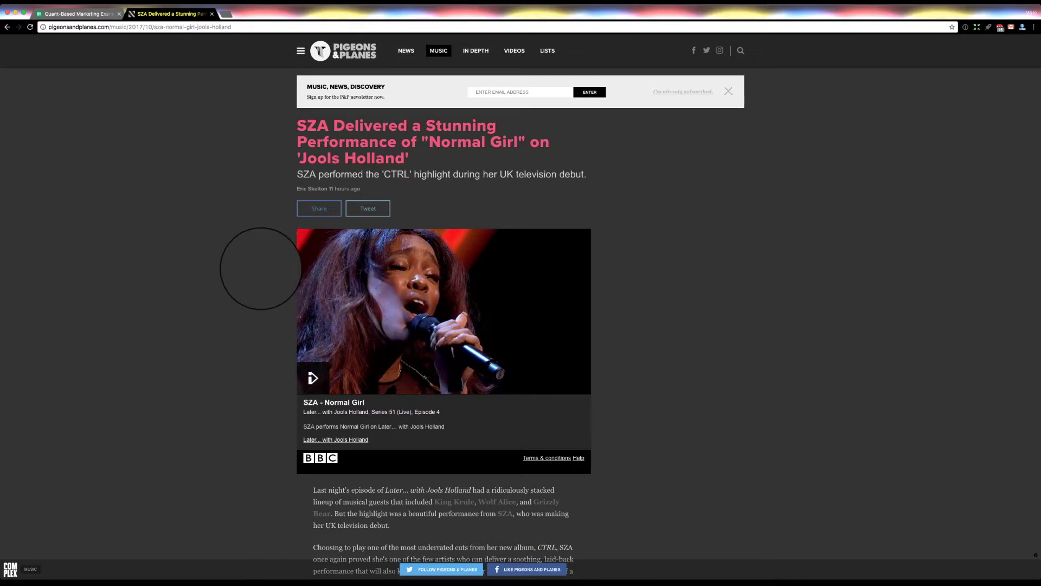
{"action": "scroll", "coordinate": [243, 290], "scroll_direction": "down", "scroll_amount": 3}
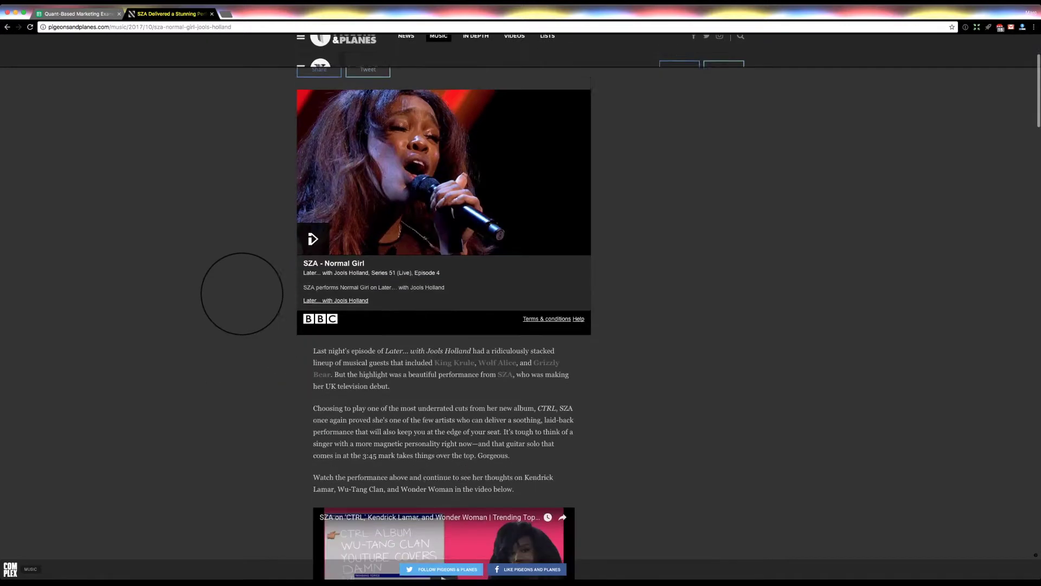
{"action": "scroll", "coordinate": [243, 288], "scroll_direction": "down", "scroll_amount": 2}
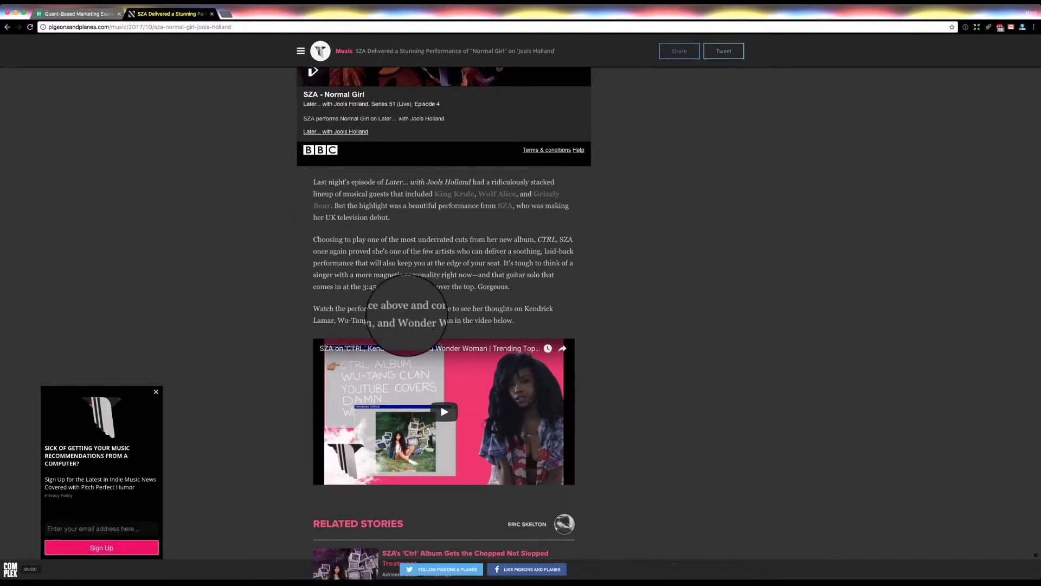
{"action": "scroll", "coordinate": [285, 244], "scroll_direction": "down", "scroll_amount": 1}
{"action": "scroll", "coordinate": [290, 260], "scroll_direction": "up", "scroll_amount": 1}
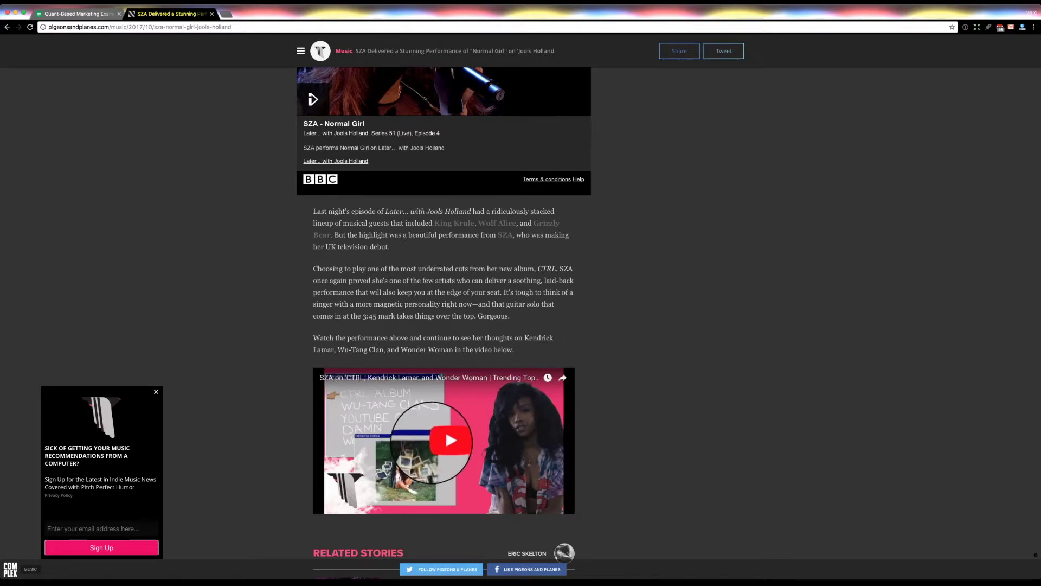
{"action": "scroll", "coordinate": [434, 441], "scroll_direction": "up", "scroll_amount": 2}
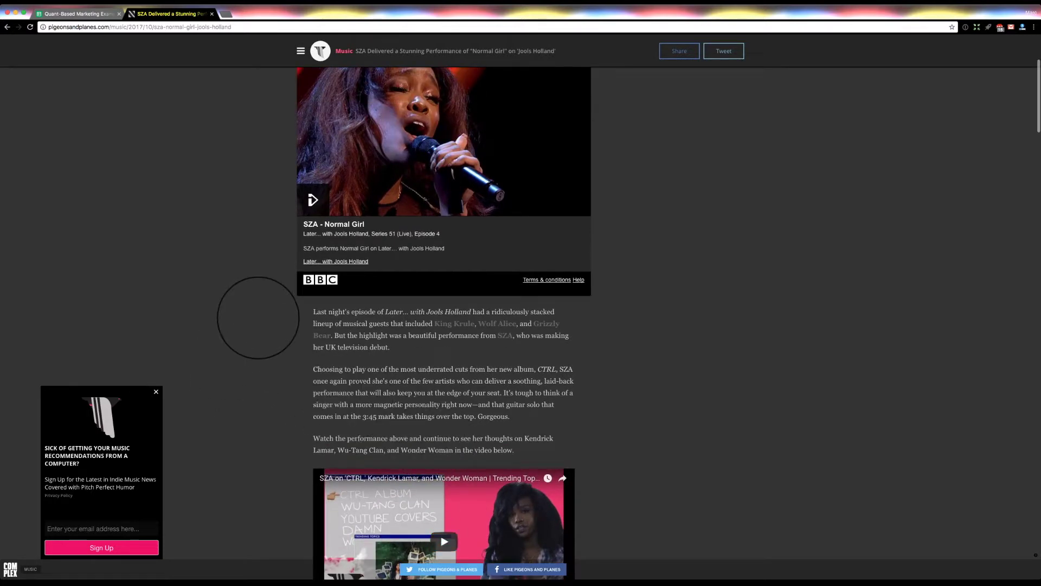
{"action": "scroll", "coordinate": [258, 318], "scroll_direction": "down", "scroll_amount": 4}
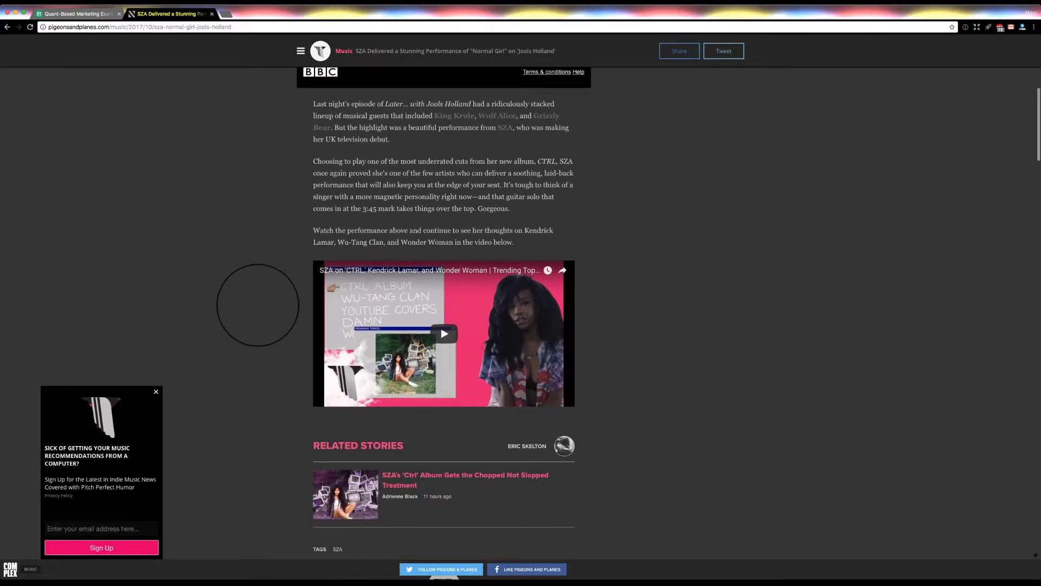
{"action": "scroll", "coordinate": [257, 305], "scroll_direction": "up", "scroll_amount": 7}
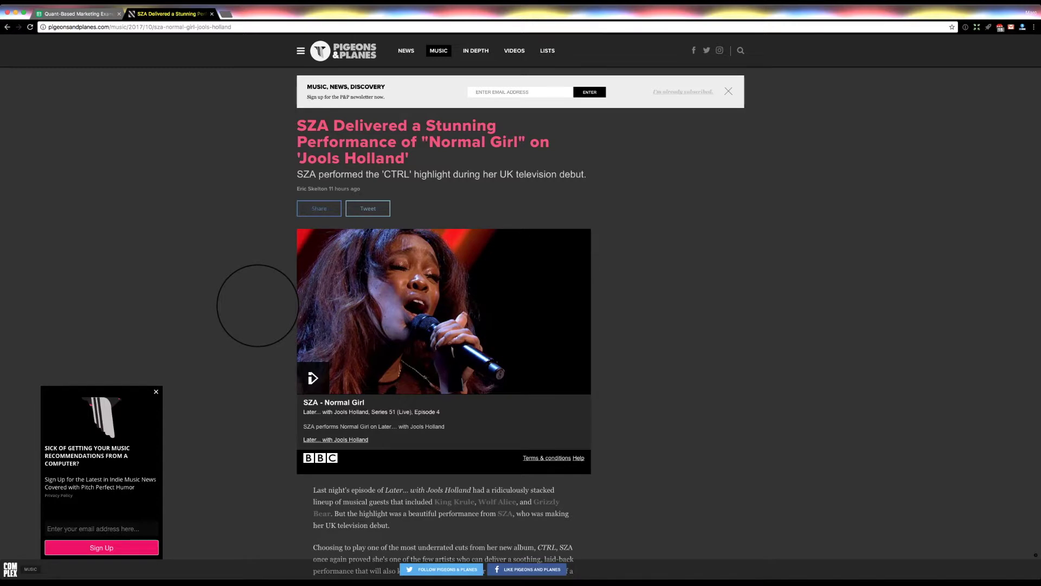
{"action": "left_click", "coordinate": [155, 391]}
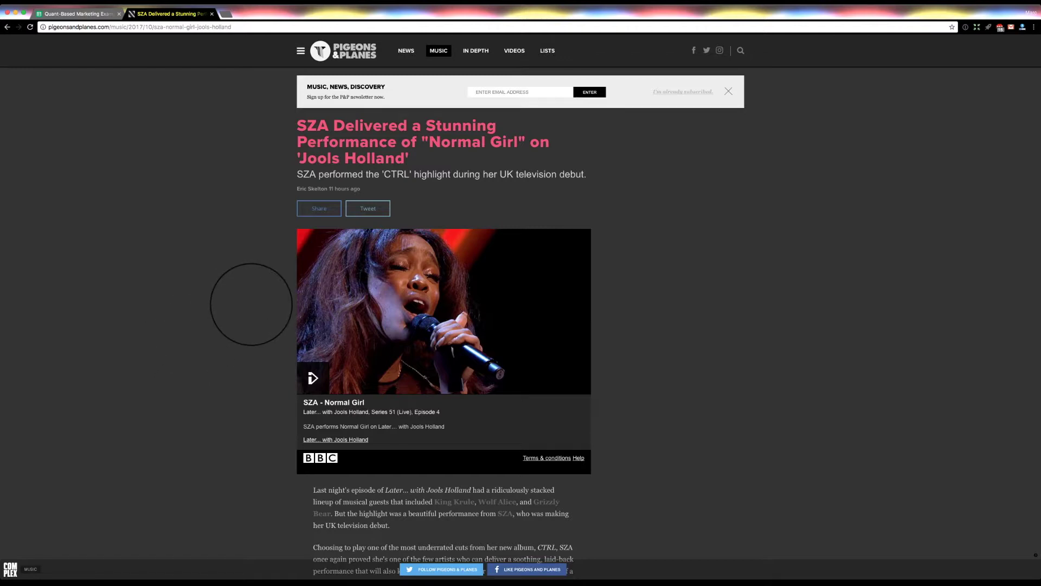
{"action": "scroll", "coordinate": [250, 303], "scroll_direction": "down", "scroll_amount": 2}
{"action": "key", "text": "ctrl+shift+Tab"}
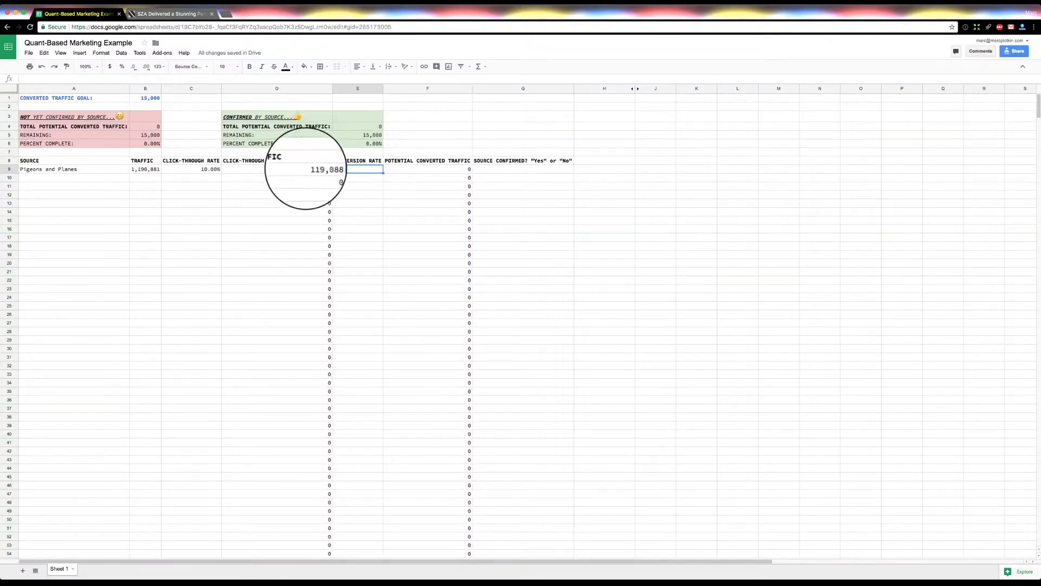
{"action": "left_click", "coordinate": [306, 169]}
{"action": "left_click", "coordinate": [360, 169]}
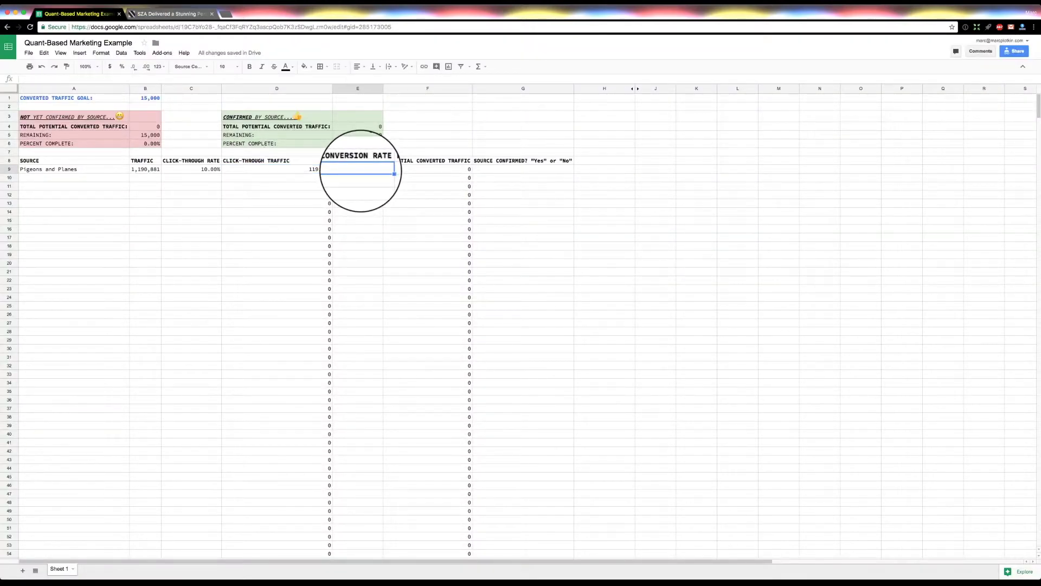
{"action": "key", "text": "ctrl+Tab"}
{"action": "scroll", "coordinate": [412, 323], "scroll_direction": "down", "scroll_amount": 3}
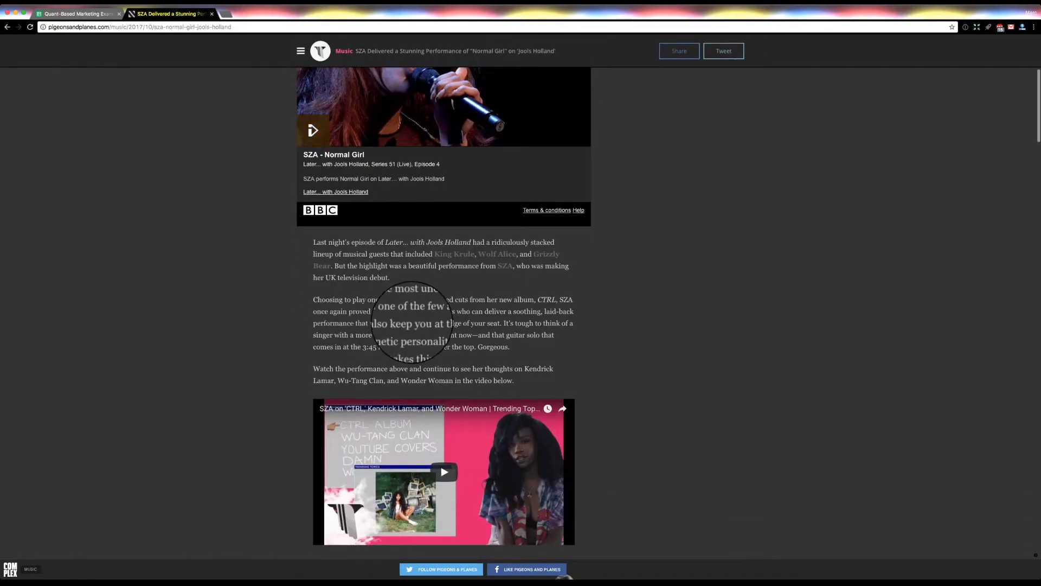
{"action": "scroll", "coordinate": [413, 323], "scroll_direction": "down", "scroll_amount": 3}
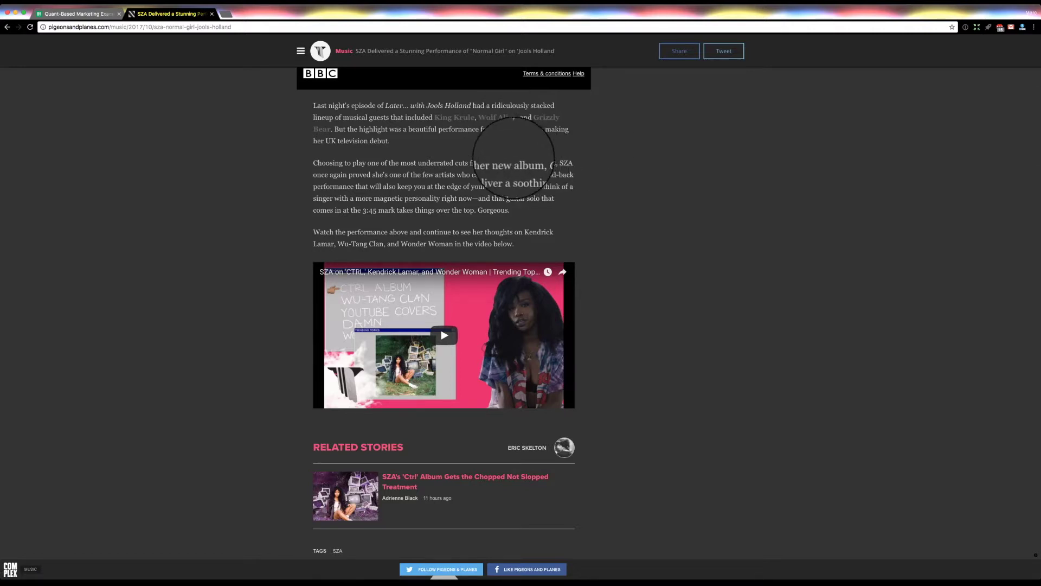
{"action": "scroll", "coordinate": [341, 198], "scroll_direction": "up", "scroll_amount": 1}
{"action": "scroll", "coordinate": [341, 198], "scroll_direction": "up", "scroll_amount": 4}
{"action": "key", "text": "ctrl+shift+Tab"}
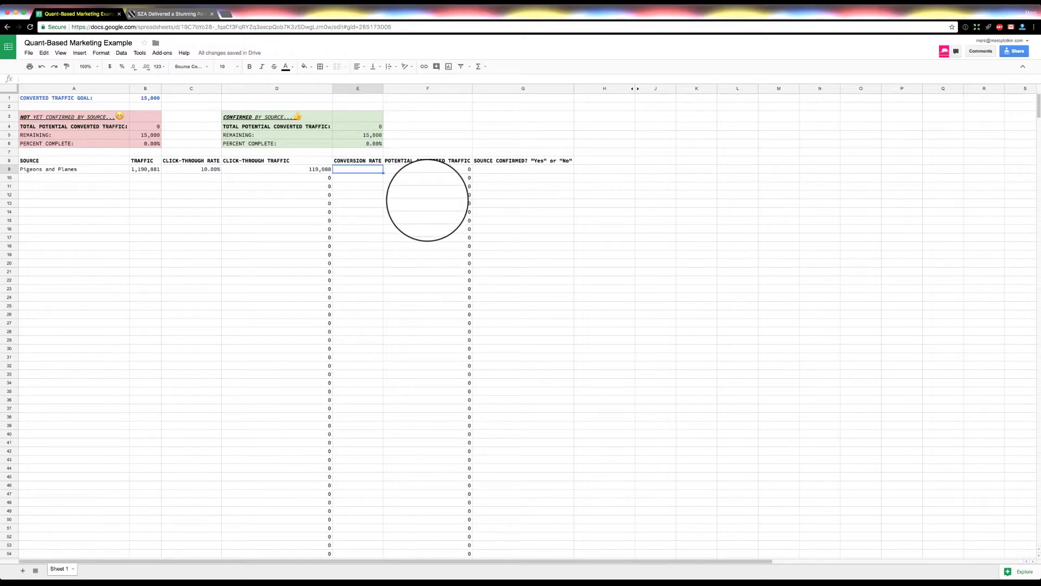
{"action": "key", "text": "ctrl+Tab"}
{"action": "scroll", "coordinate": [250, 444], "scroll_direction": "down", "scroll_amount": 1}
{"action": "scroll", "coordinate": [250, 444], "scroll_direction": "up", "scroll_amount": 1}
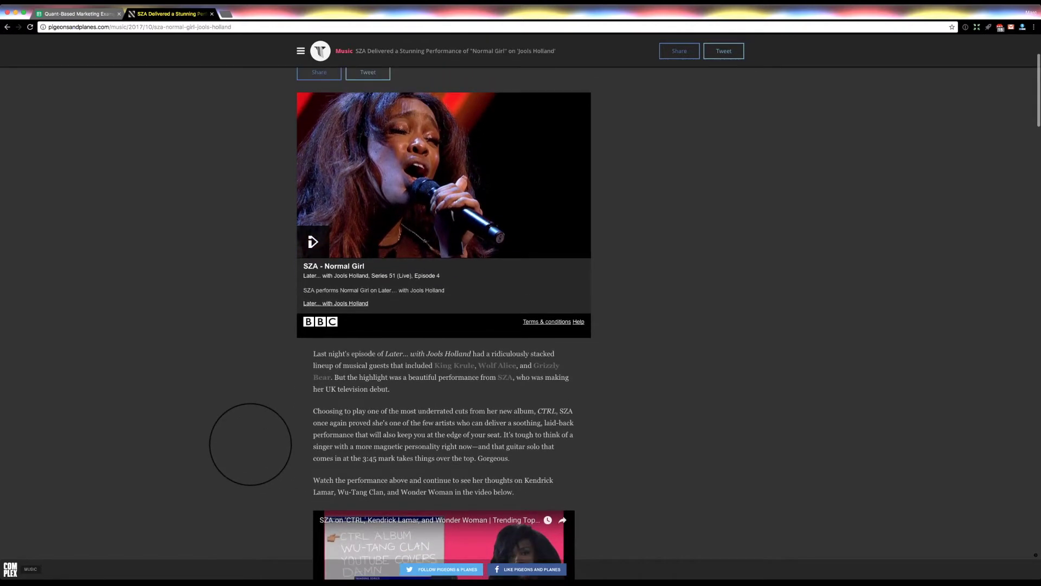
{"action": "key", "text": "ctrl+shift+Tab"}
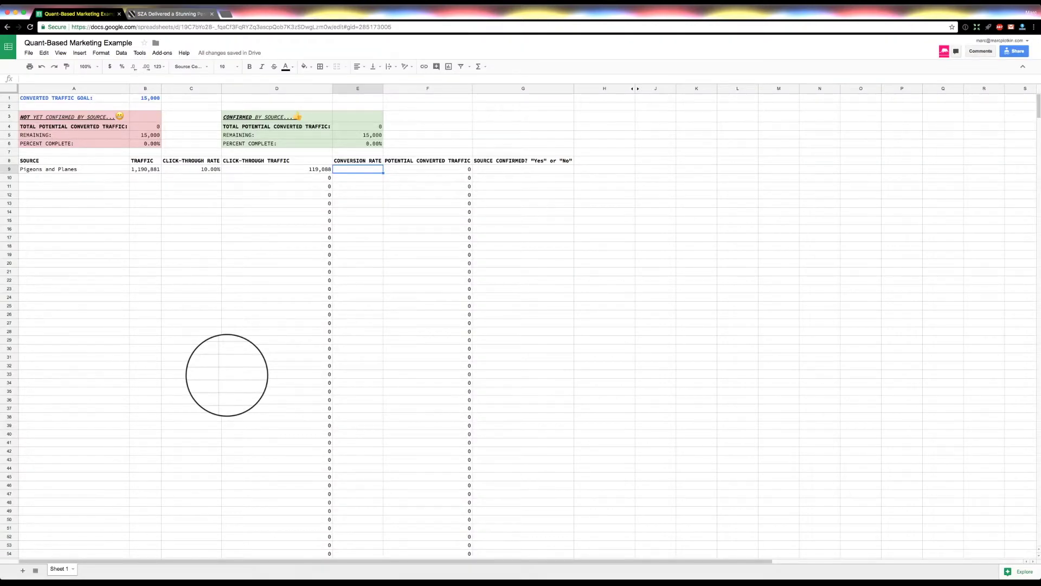
Enter a 15% conversion rate for Pigeons and Planes in cell E9
{"action": "type", "text": "15%"}
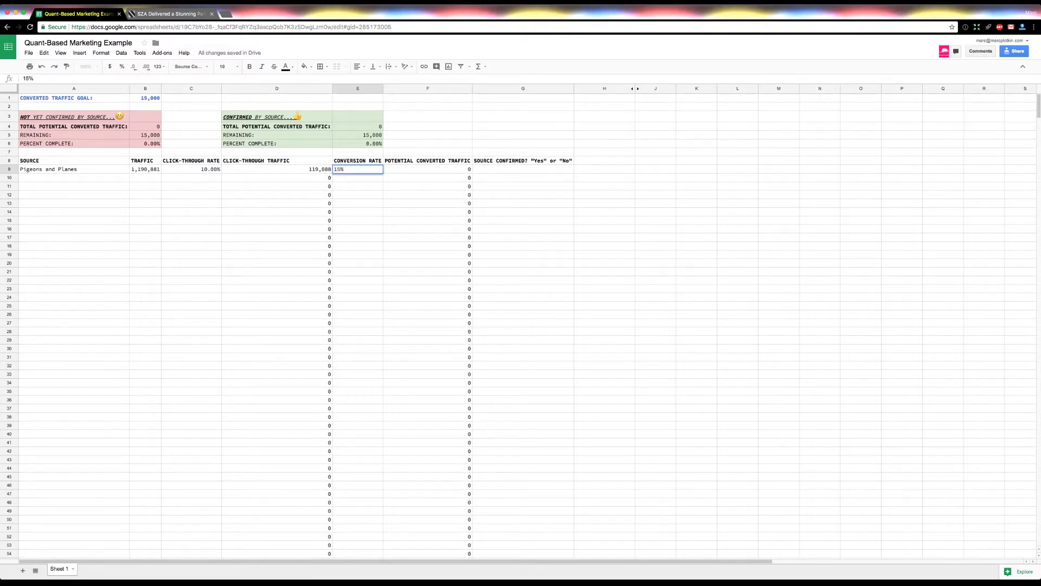
{"action": "key", "text": "Tab"}
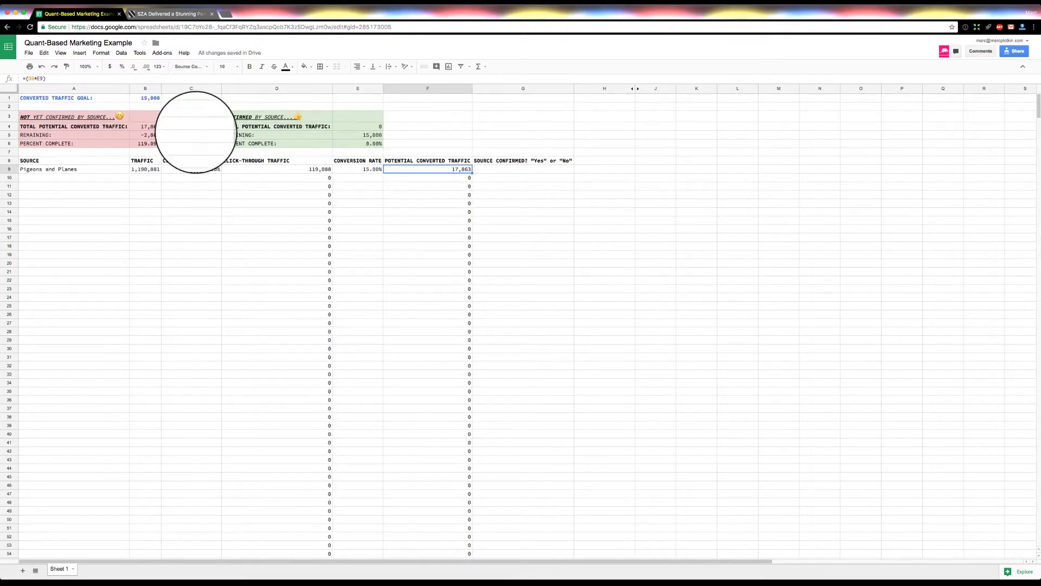
Update the B1 converted traffic goal to 150,000 and review the F9 potential converted traffic formula
{"action": "left_click", "coordinate": [151, 98]}
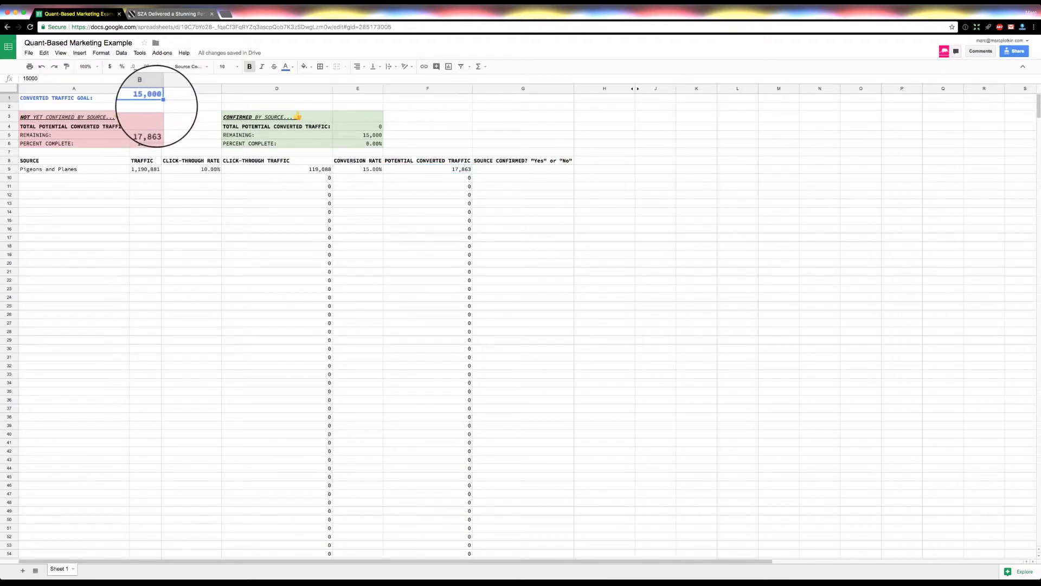
{"action": "left_click", "coordinate": [151, 106]}
{"action": "left_click", "coordinate": [151, 99]}
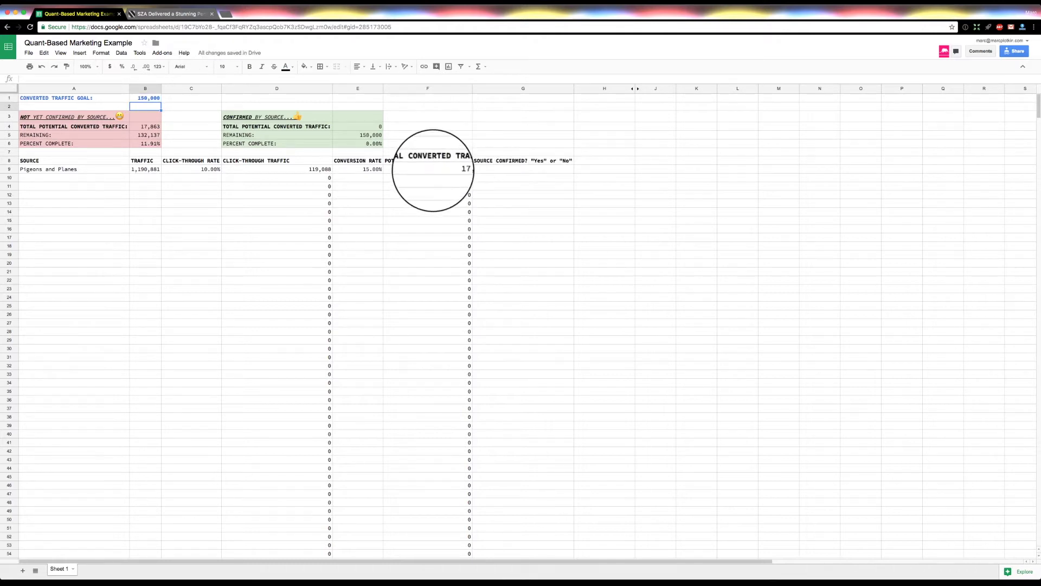
{"action": "left_click", "coordinate": [431, 170]}
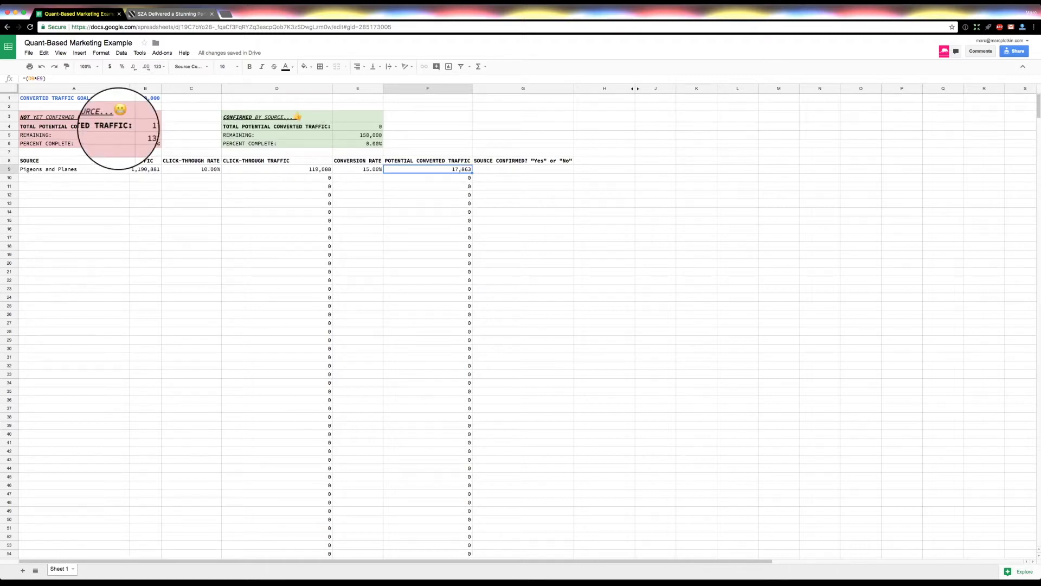
{"action": "left_click", "coordinate": [146, 126]}
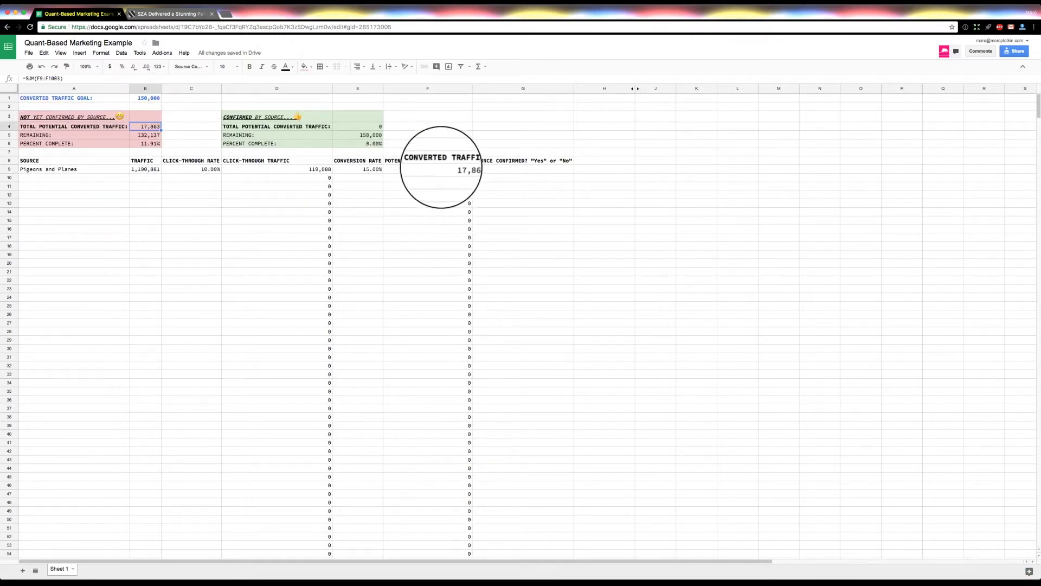
{"action": "left_click", "coordinate": [428, 365]}
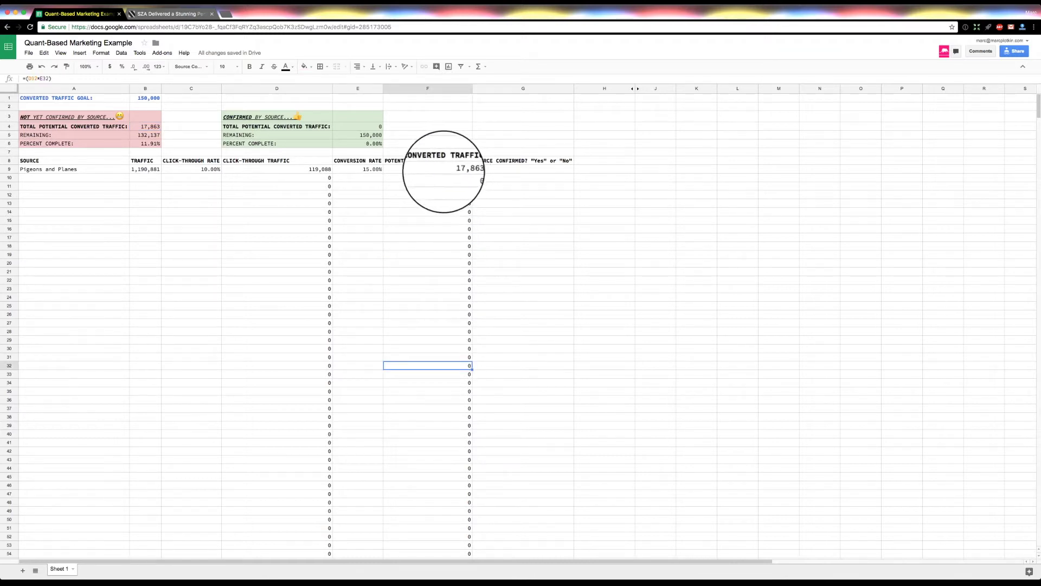
{"action": "left_click_drag", "start_coordinate": [444, 169], "coordinate": [441, 323]}
{"action": "left_click", "coordinate": [441, 322]}
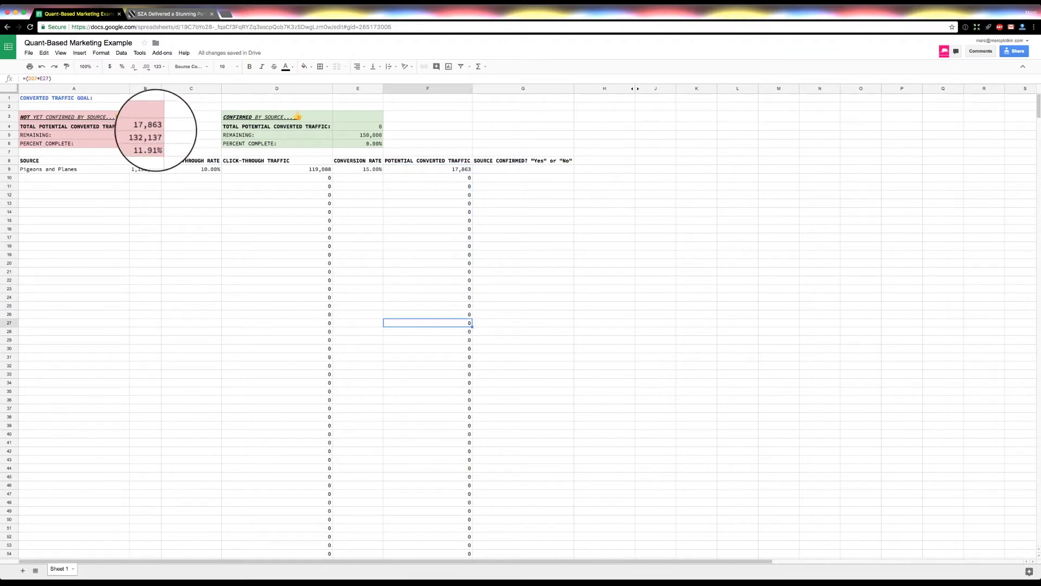
{"action": "left_click", "coordinate": [154, 127]}
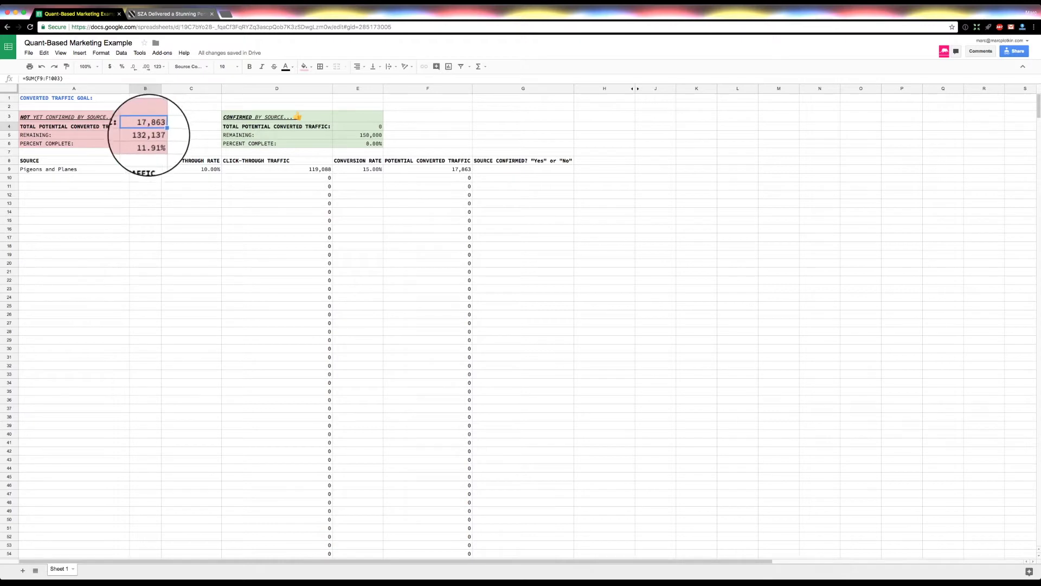
{"action": "left_click", "coordinate": [145, 98]}
{"action": "left_click", "coordinate": [142, 135]}
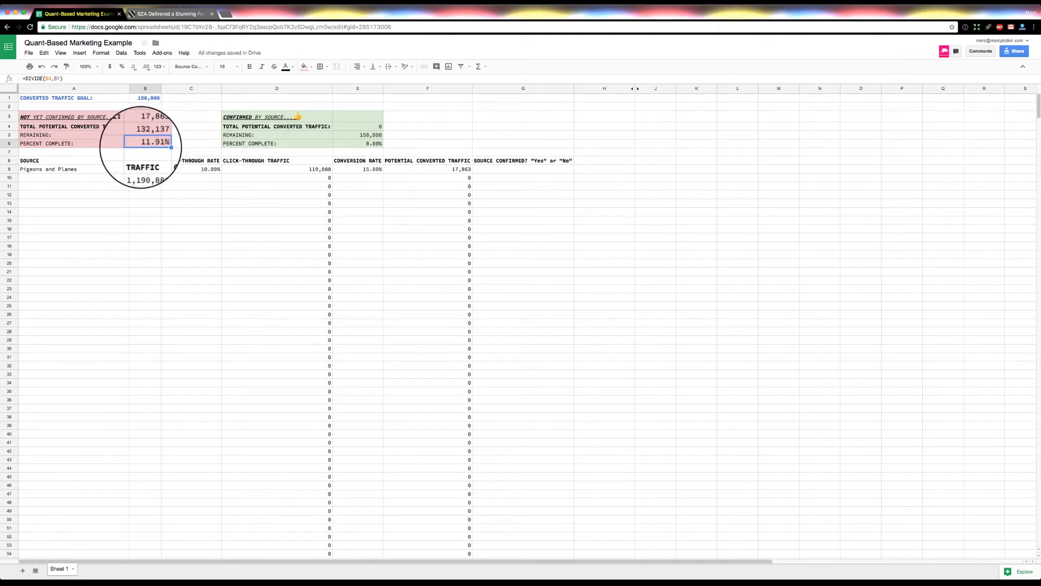
{"action": "left_click", "coordinate": [82, 178]}
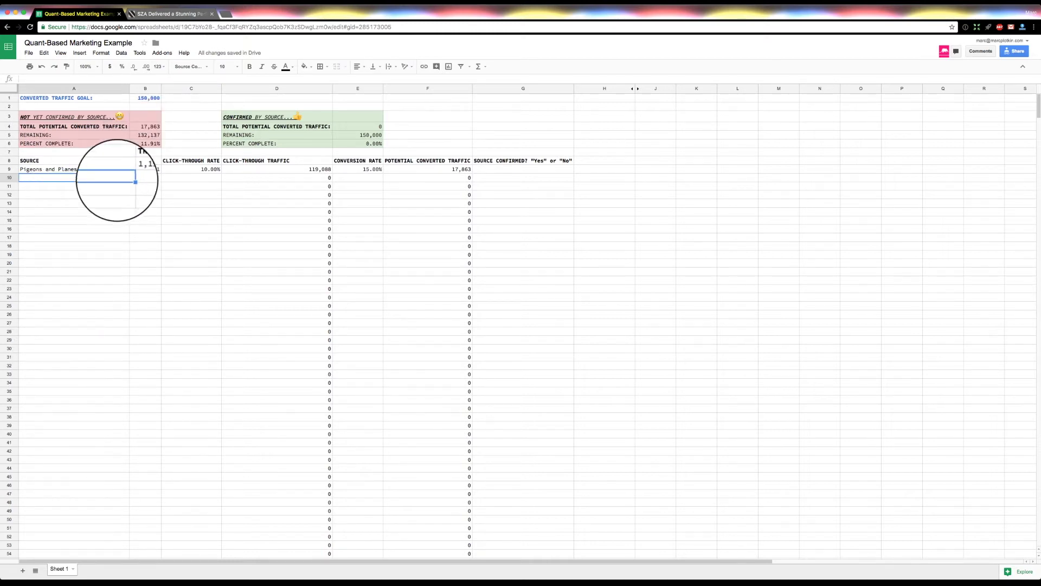
{"action": "left_click", "coordinate": [144, 170]}
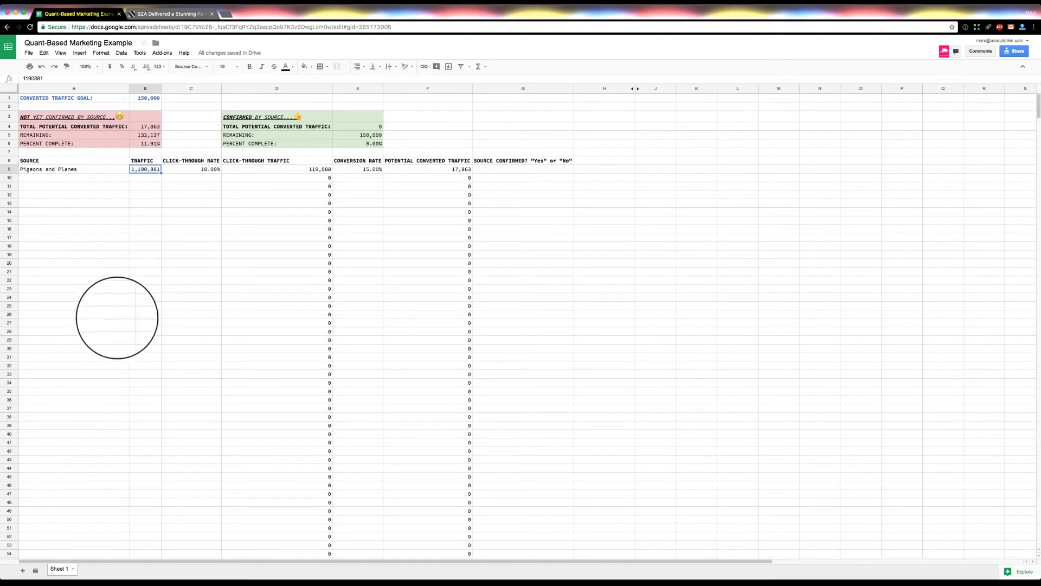
{"action": "left_click", "coordinate": [87, 261]}
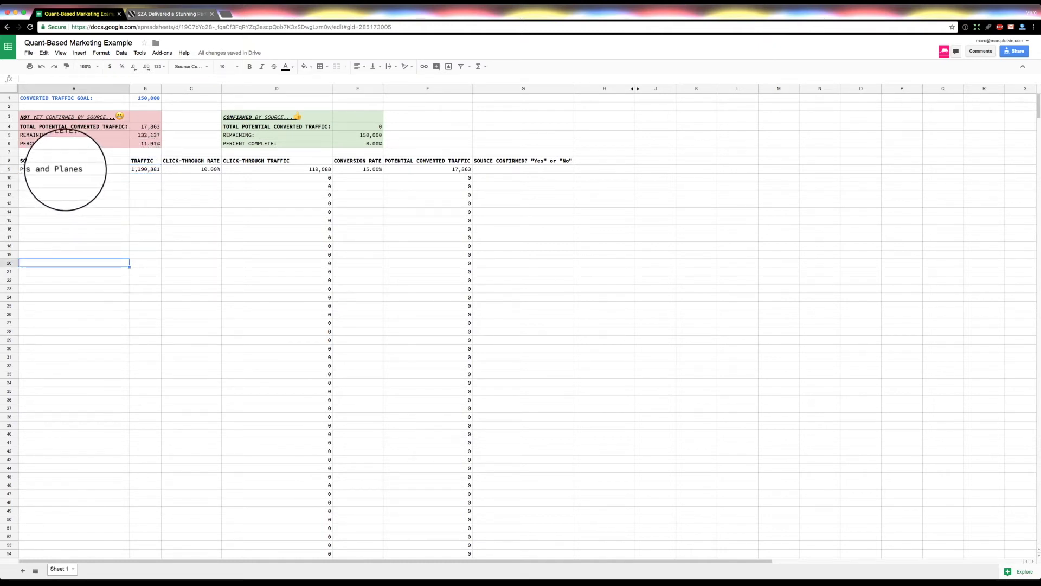
{"action": "left_click_drag", "start_coordinate": [64, 170], "coordinate": [68, 282]}
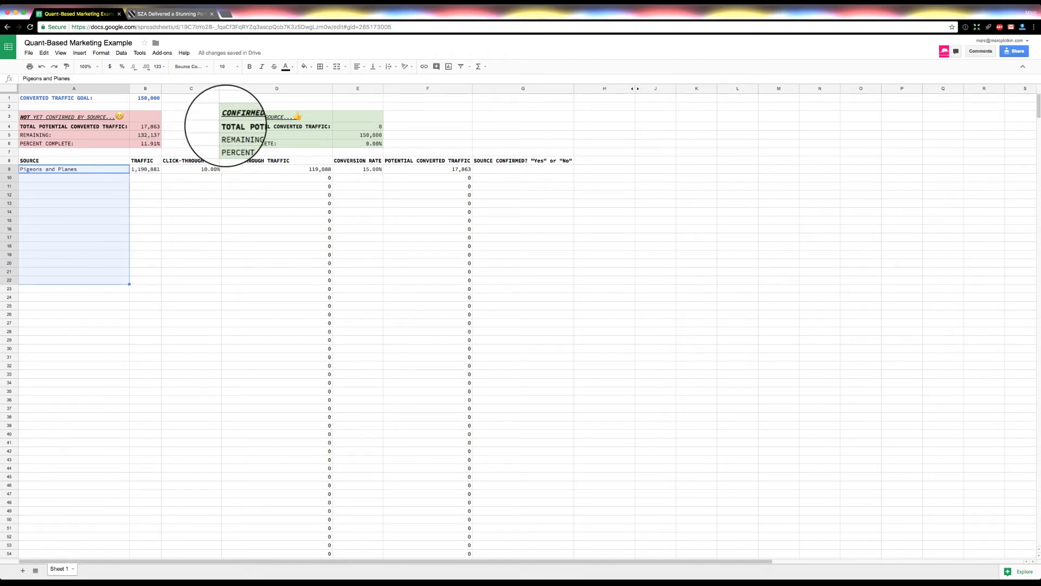
Enter No in G9 to mark Pigeons and Planes as not yet confirmed
{"action": "left_click", "coordinate": [266, 116]}
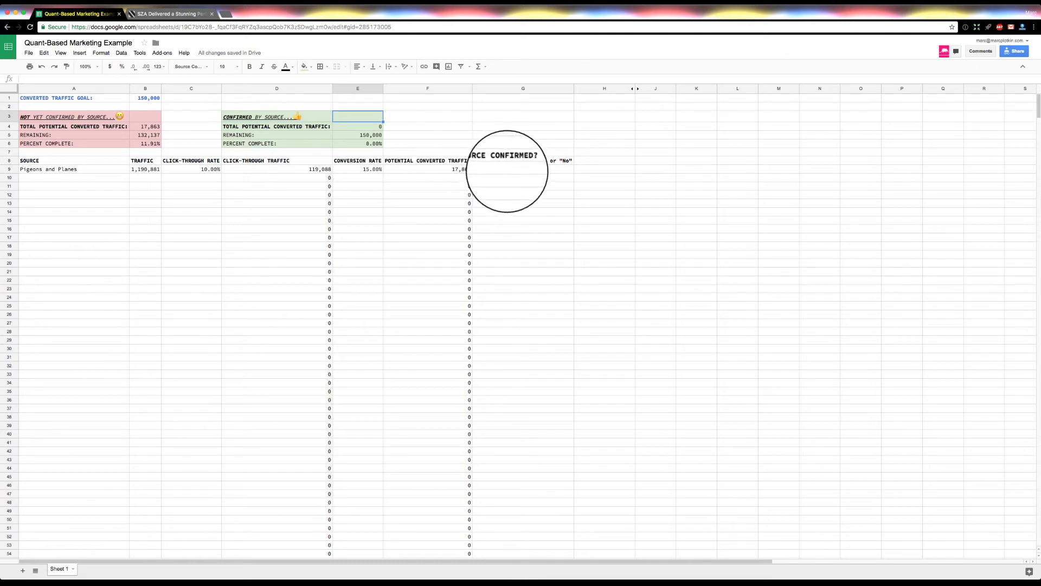
{"action": "left_click", "coordinate": [515, 170]}
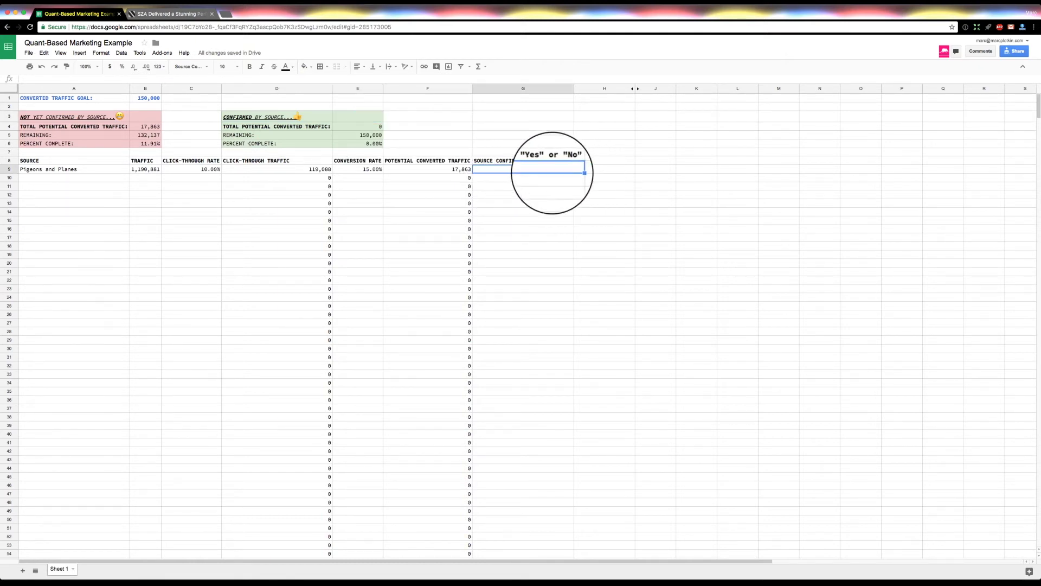
{"action": "type", "text": "No"}
{"action": "key", "text": "Return"}
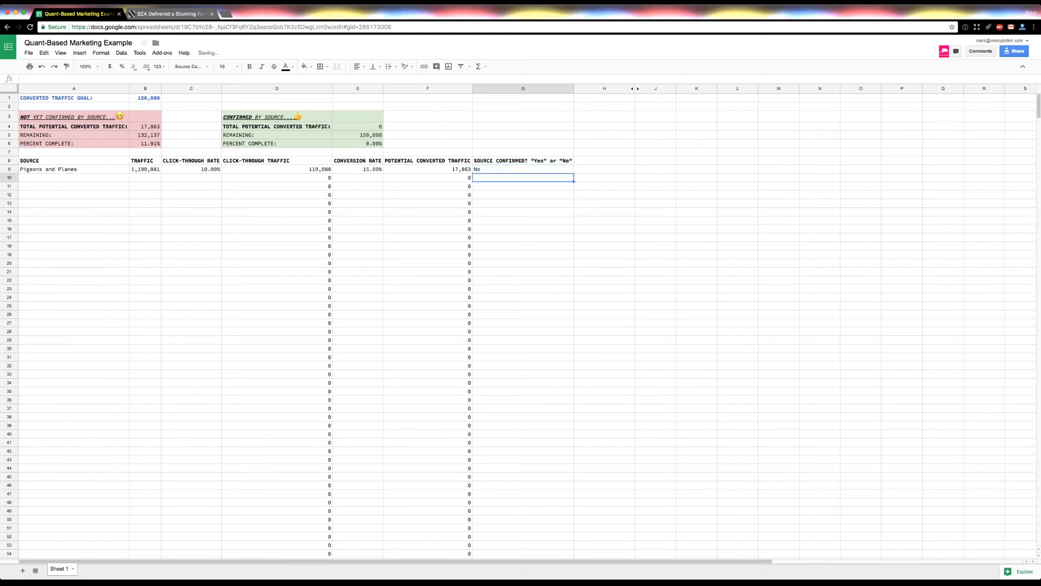
{"action": "left_click", "coordinate": [535, 169]}
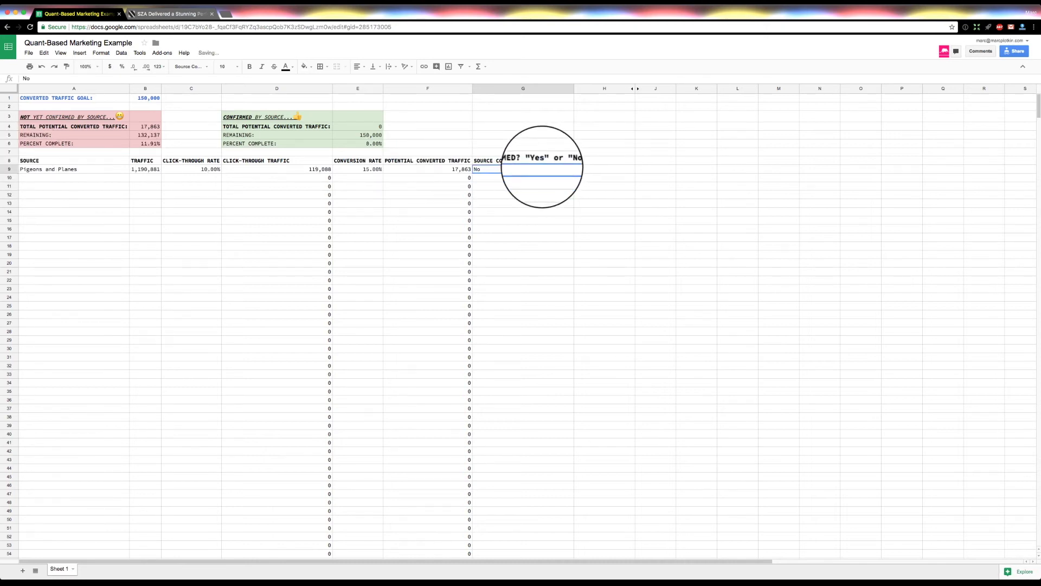
Select the confirmation cells and rows for upcoming sources, then return to G9
{"action": "left_click_drag", "start_coordinate": [526, 170], "coordinate": [532, 255]}
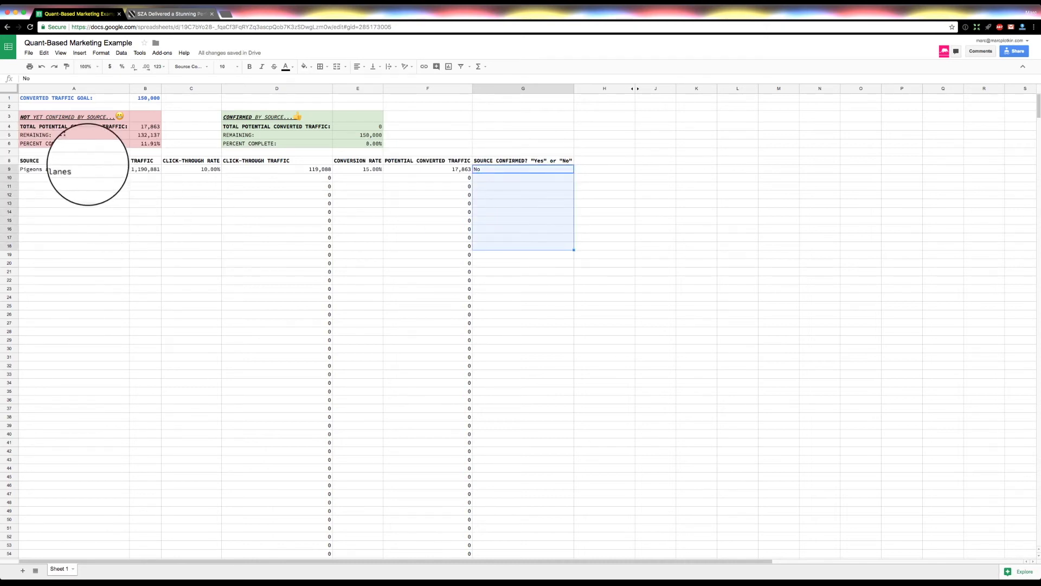
{"action": "left_click_drag", "start_coordinate": [82, 170], "coordinate": [509, 252]}
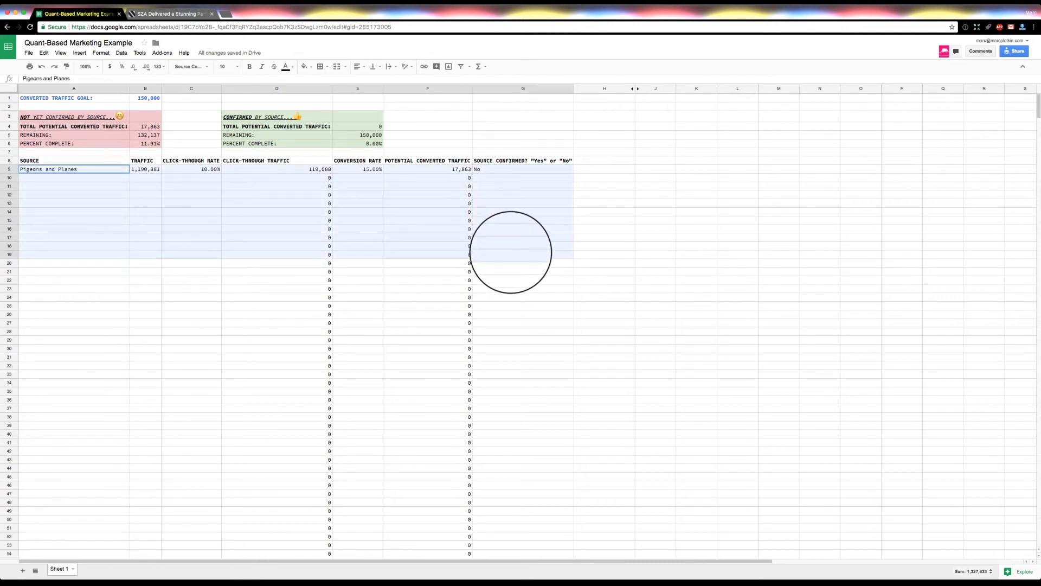
{"action": "left_click", "coordinate": [518, 178]}
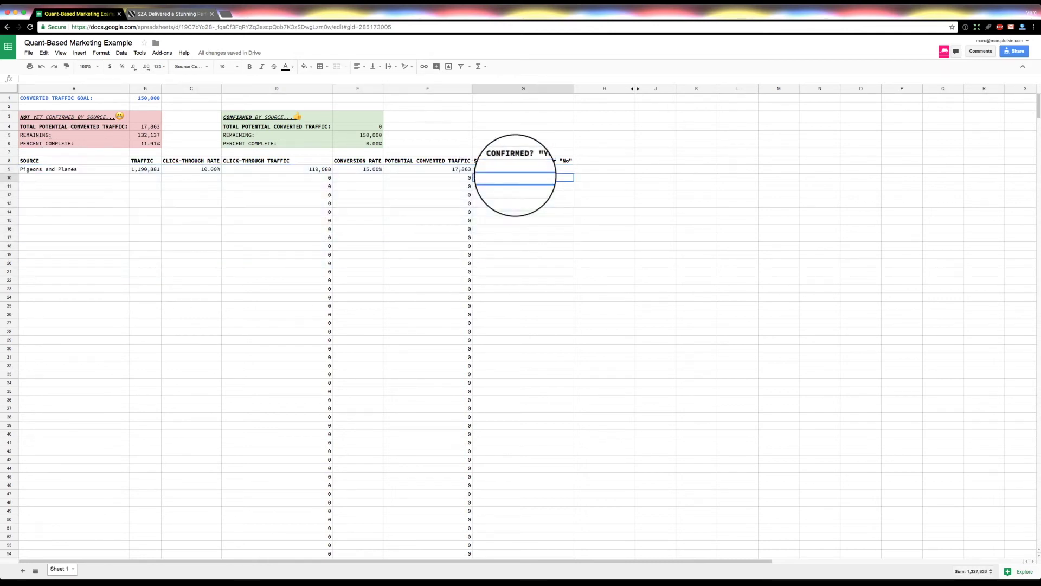
{"action": "left_click", "coordinate": [54, 169]}
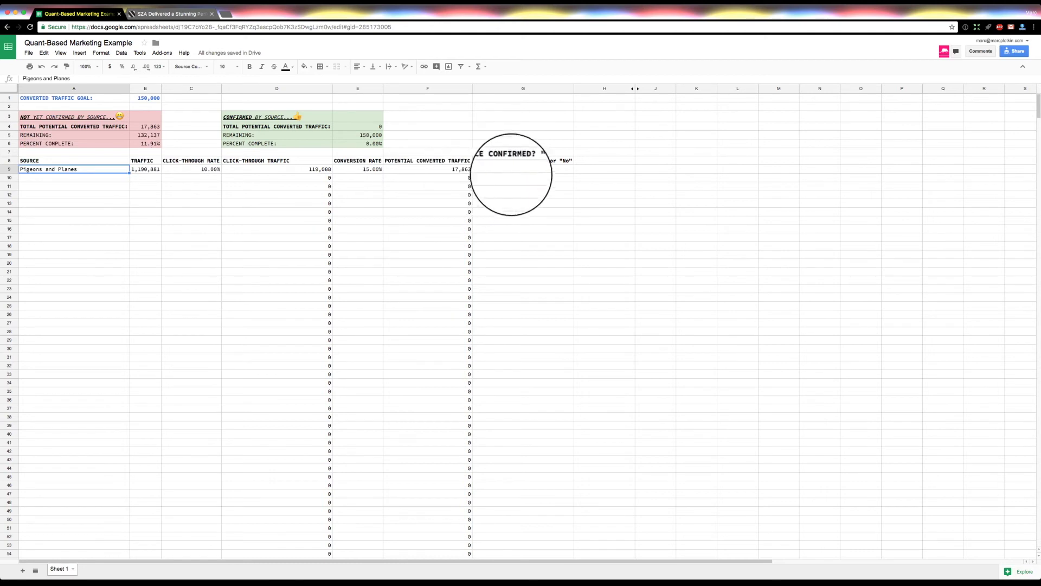
{"action": "left_click", "coordinate": [515, 170]}
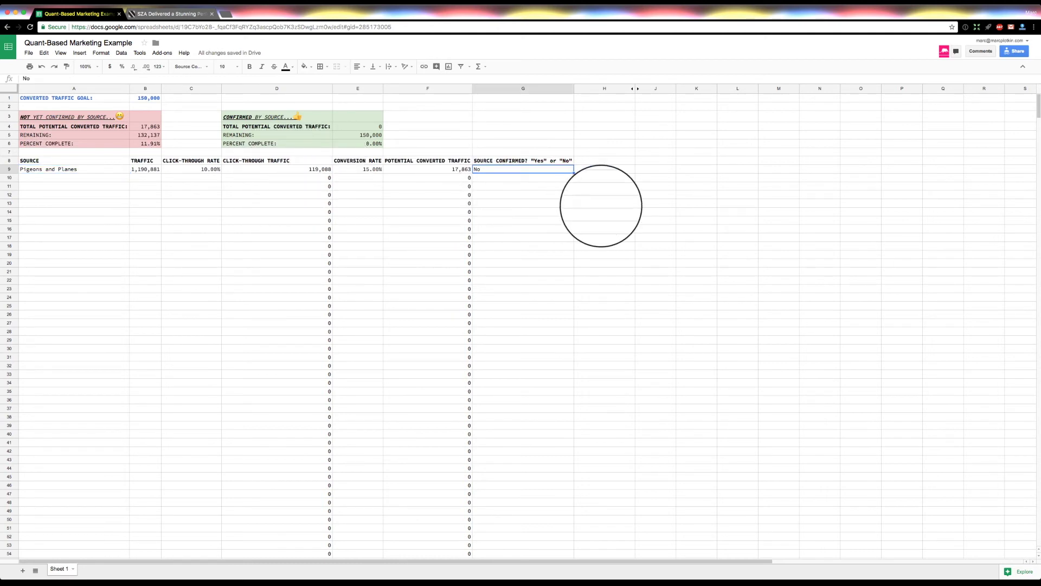
Enter Yes in G9 to confirm Pigeons and Planes and check the confirmed traffic formula
{"action": "type", "text": "Yes"}
{"action": "key", "text": "Return"}
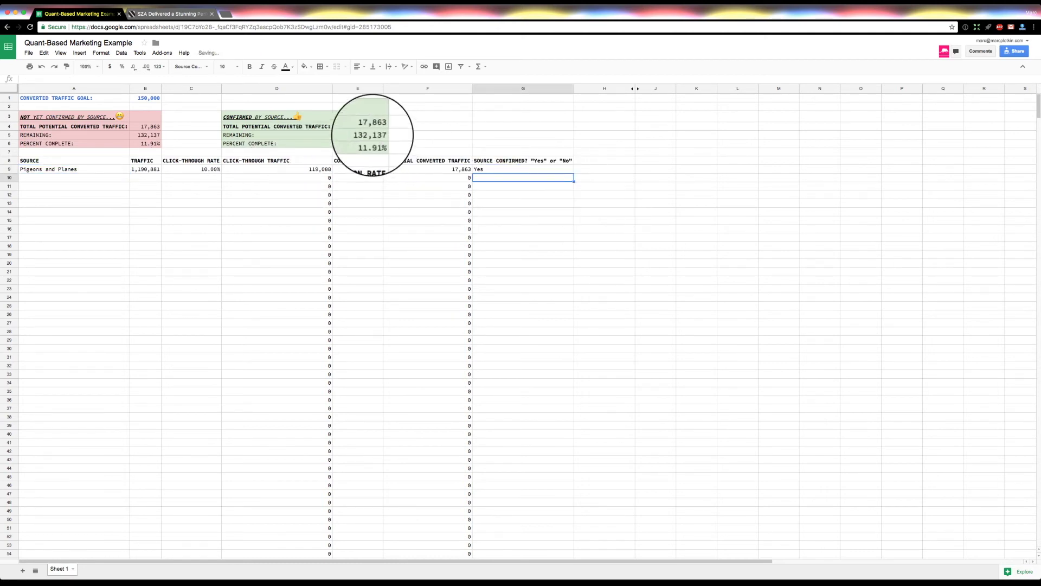
{"action": "left_click", "coordinate": [358, 126]}
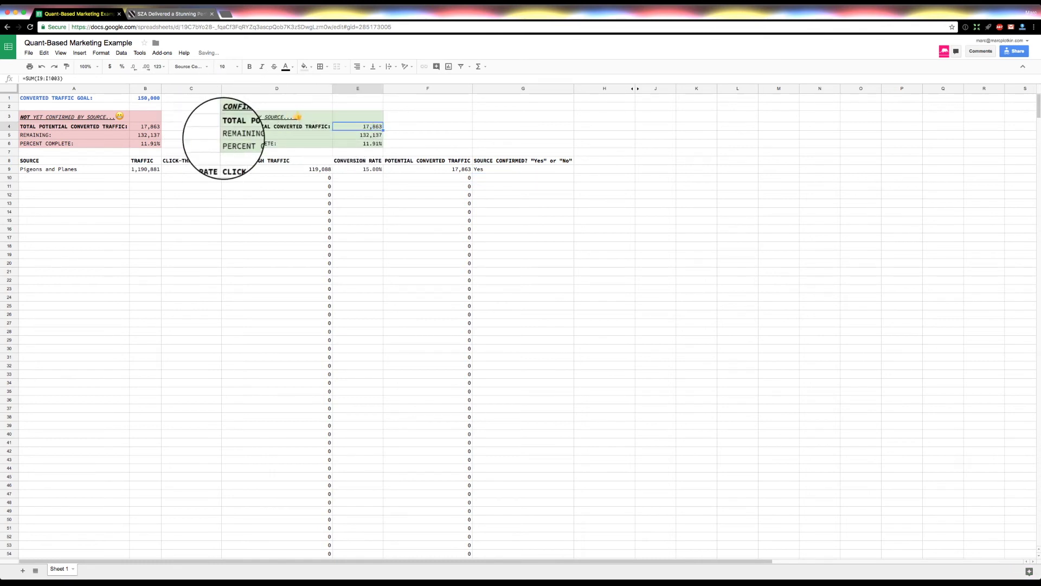
Compare the green confirmed and red unconfirmed summary boxes, both showing 17,863 and 11.91%
{"action": "mouse_move", "coordinate": [233, 116]}
{"action": "left_mouse_down"}
{"action": "mouse_move", "coordinate": [239, 128]}
{"action": "mouse_move", "coordinate": [341, 145]}
{"action": "left_mouse_up"}
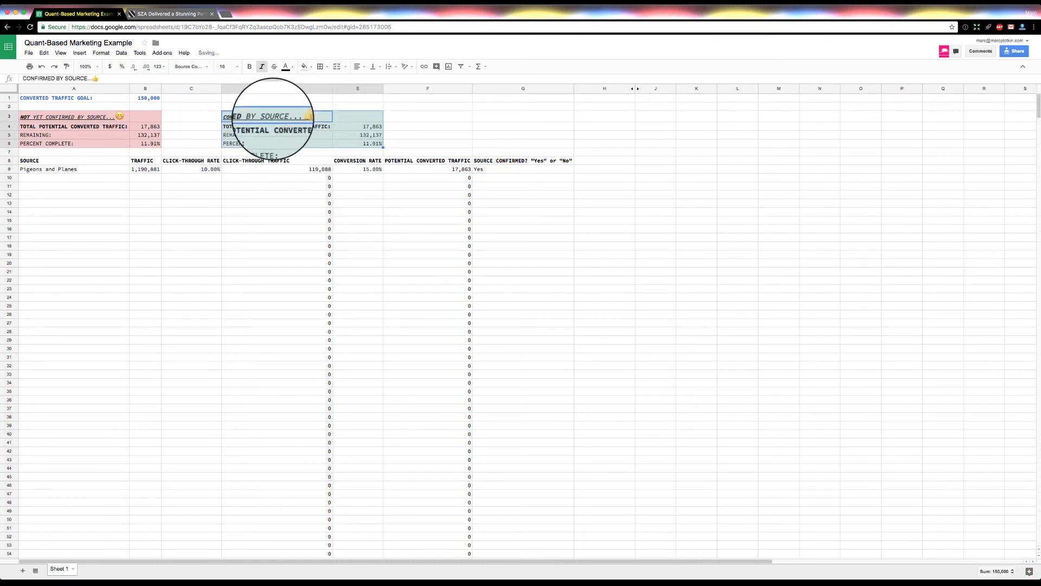
{"action": "left_click_drag", "start_coordinate": [48, 116], "coordinate": [146, 147]}
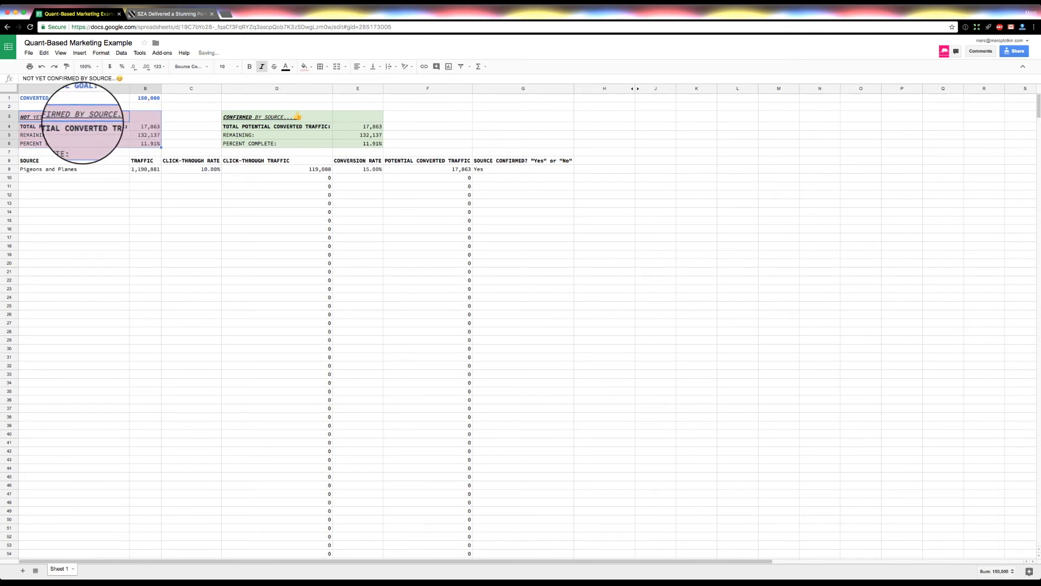
{"action": "left_click", "coordinate": [250, 117]}
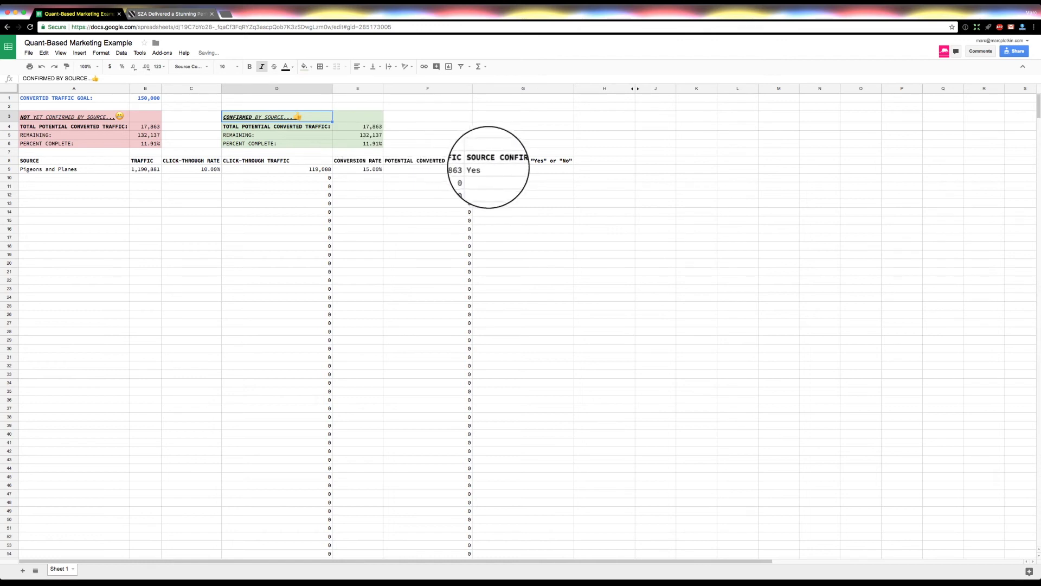
{"action": "left_click", "coordinate": [515, 203]}
{"action": "left_click", "coordinate": [501, 255]}
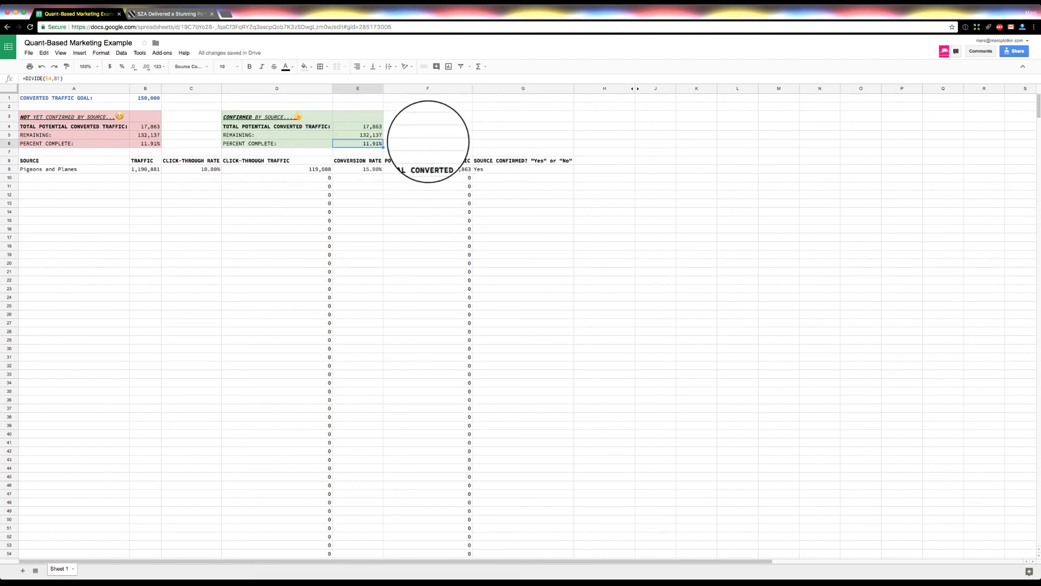
{"action": "left_click", "coordinate": [420, 144]}
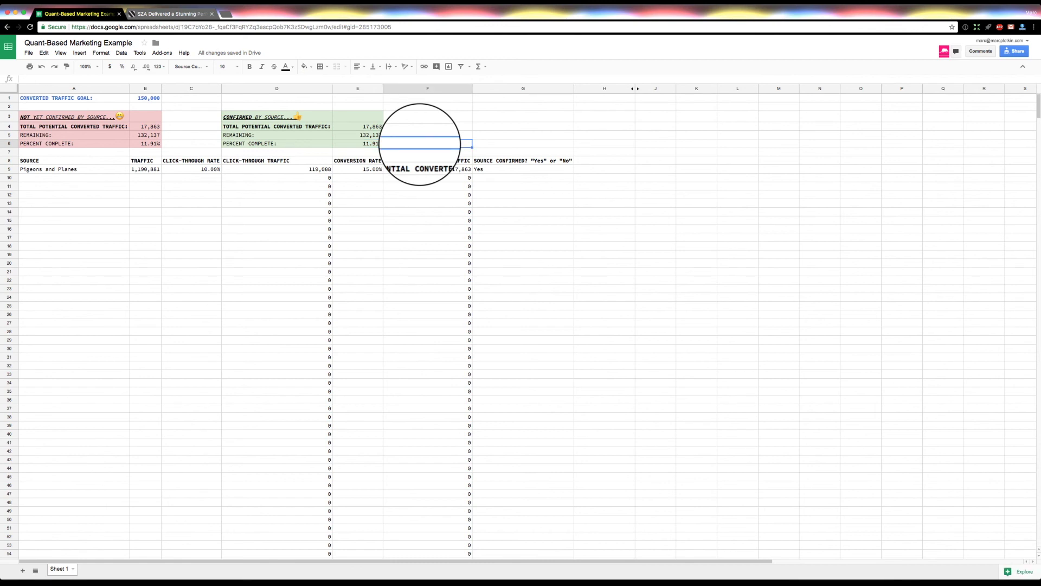